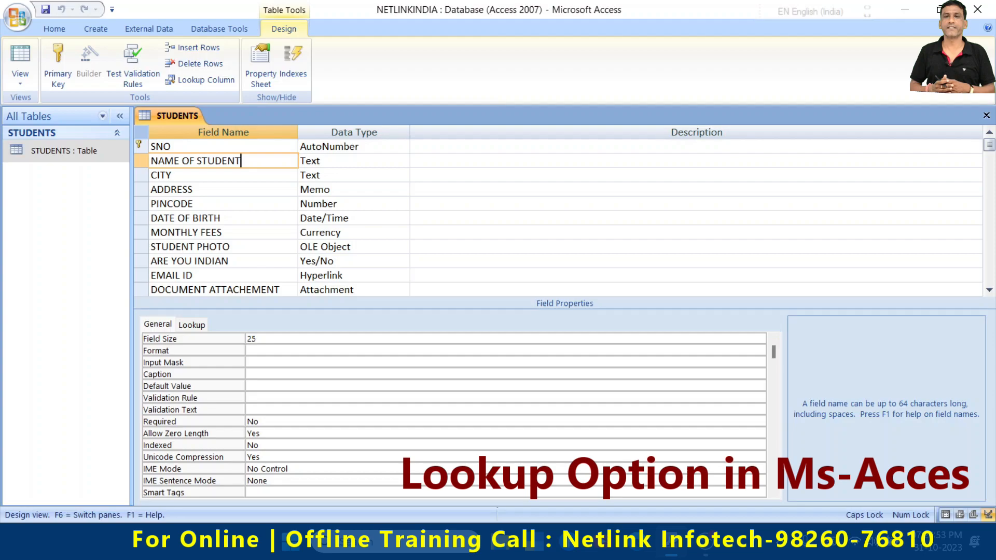
Add a text field named GENDER below DOCUMENT ATTACHEMENT in the STUDENTS table design
{"action": "left_click", "coordinate": [436, 175]}
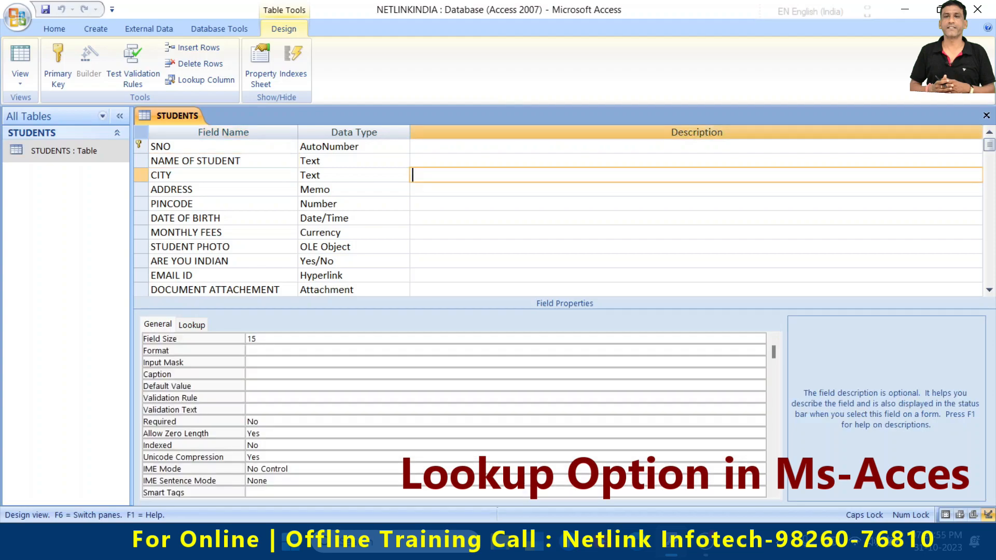
{"action": "scroll", "coordinate": [558, 213], "scroll_direction": "down", "scroll_amount": 1}
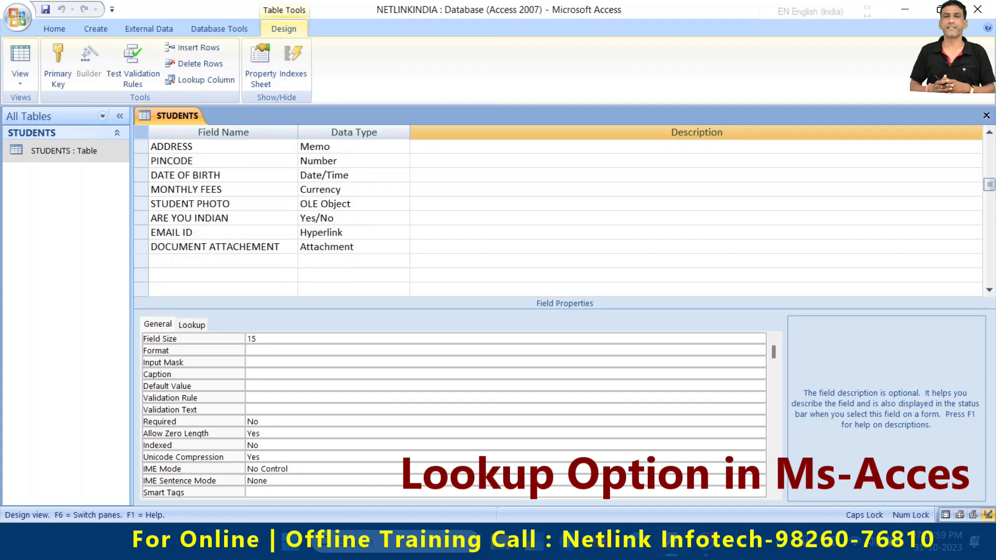
{"action": "left_click", "coordinate": [223, 261]}
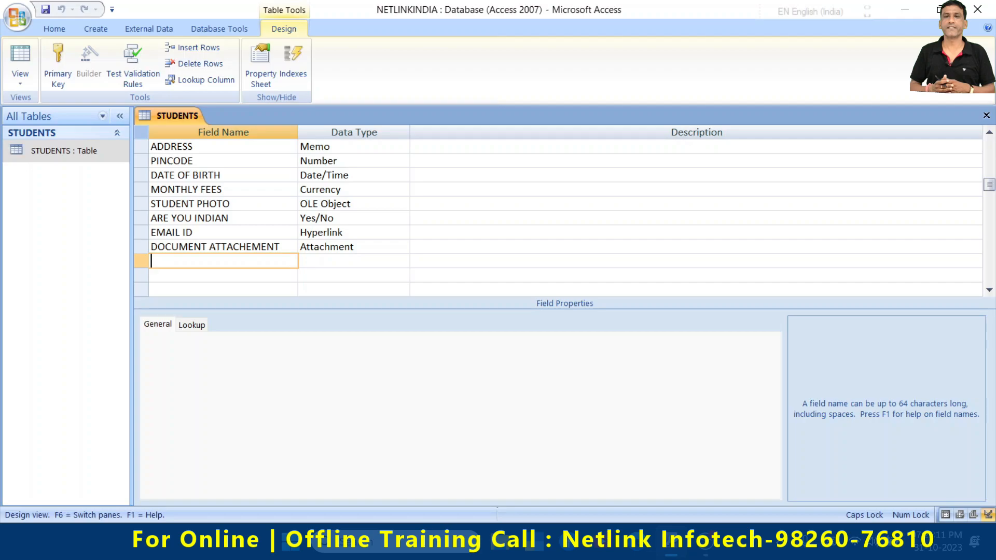
{"action": "type", "text": "GENDER"}
{"action": "key", "text": "Tab"}
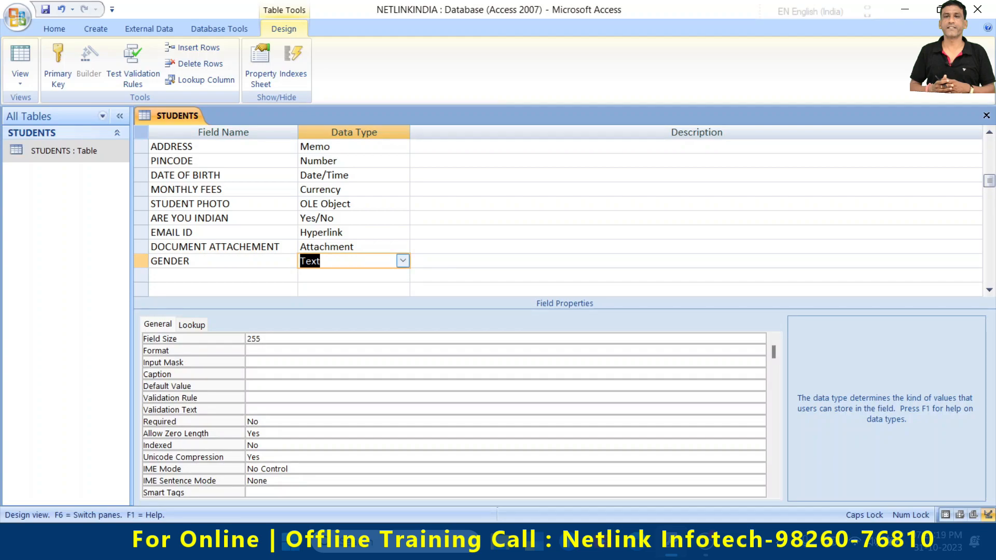
Start the Lookup Wizard for the GENDER field and choose to type in the lookup values
{"action": "left_click", "coordinate": [404, 261]}
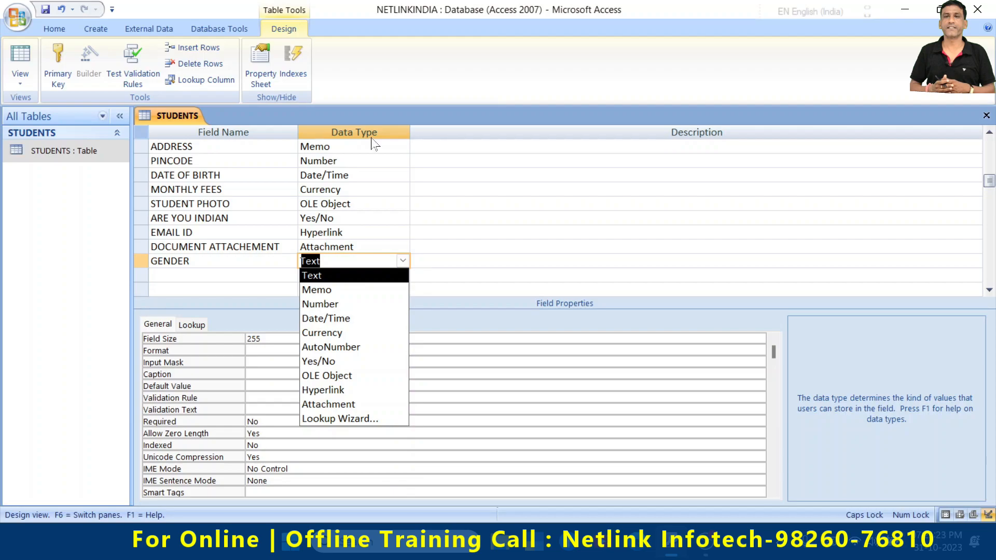
{"action": "left_click", "coordinate": [335, 419]}
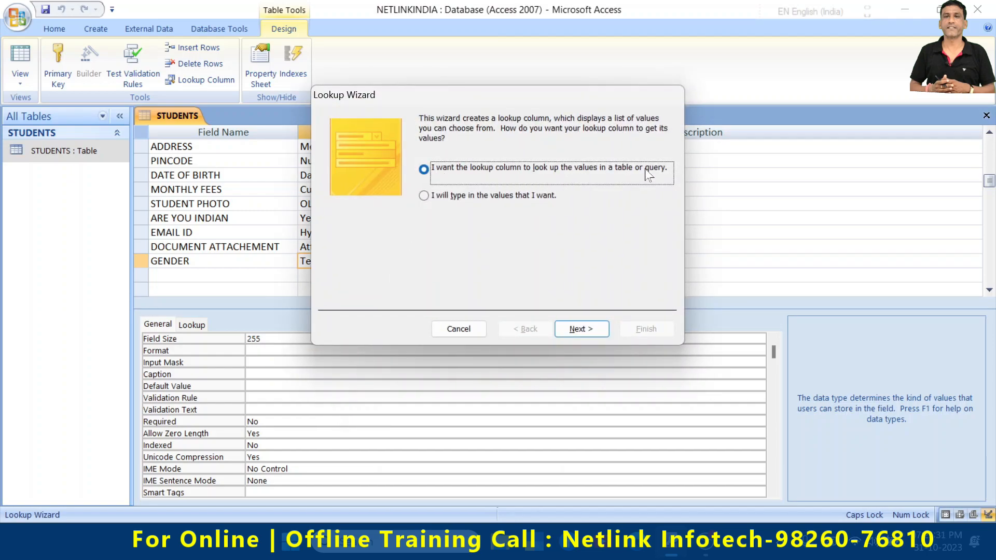
{"action": "left_click", "coordinate": [423, 199]}
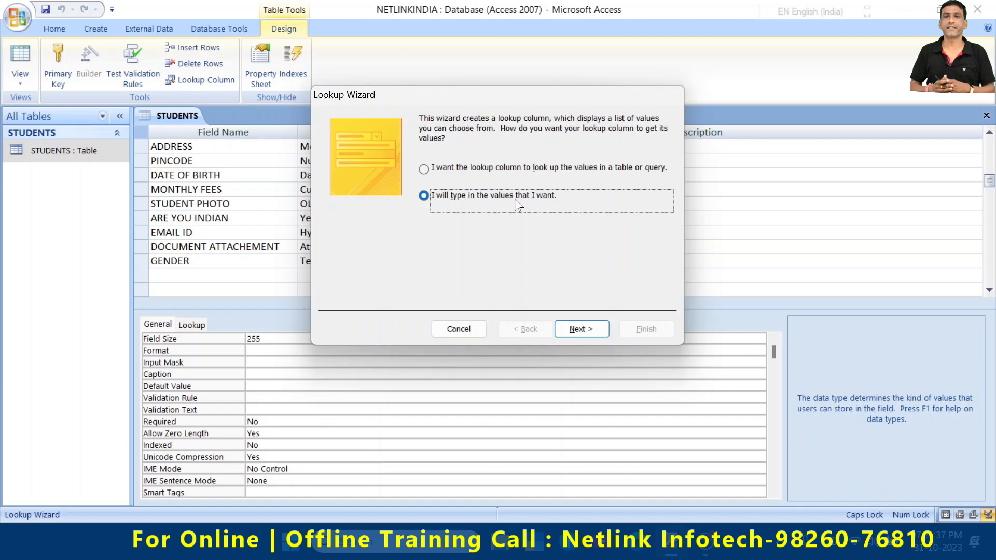
{"action": "left_click", "coordinate": [581, 331]}
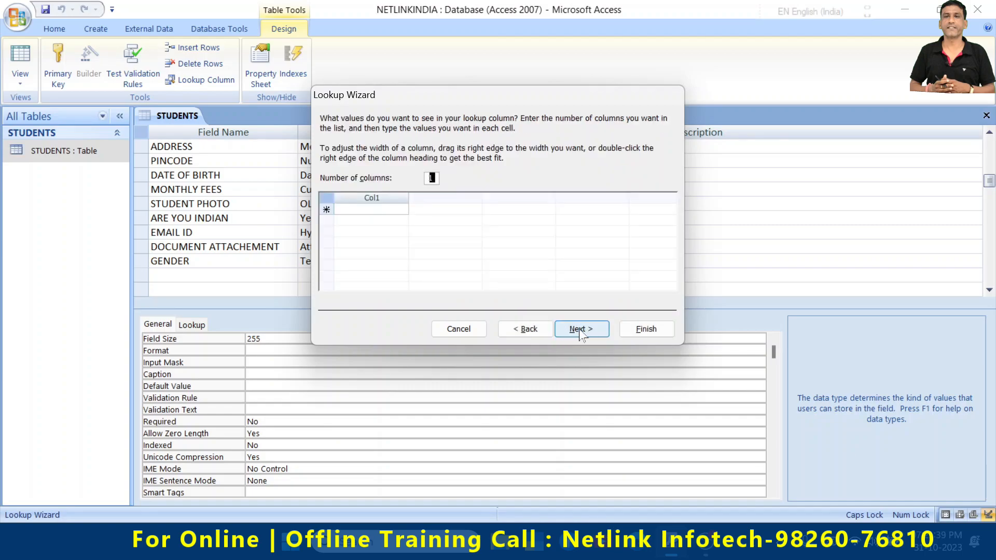
Enter MALE, FEMALE and OTHER as the lookup column values, keep the label GENDER and finish the wizard
{"action": "key", "text": "Tab"}
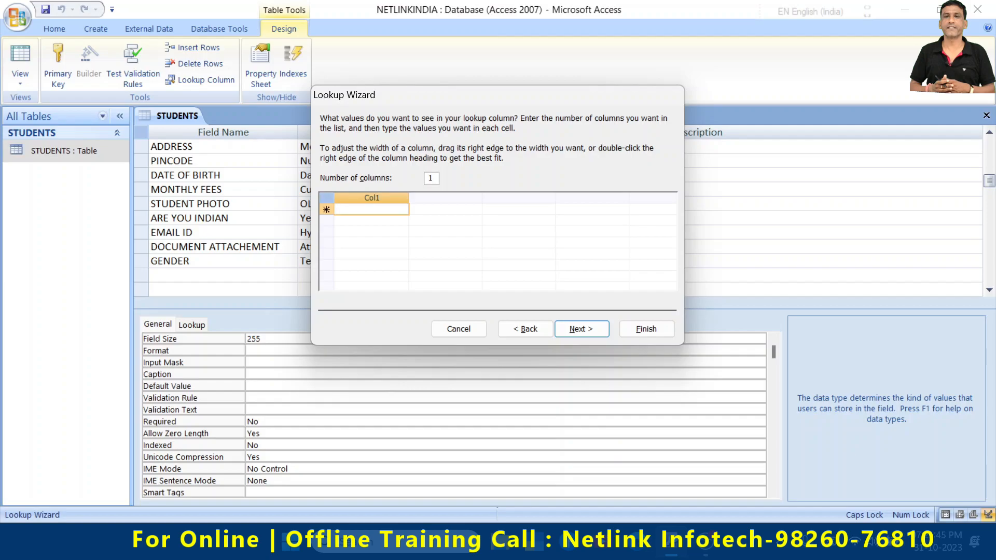
{"action": "type", "text": "MALE"}
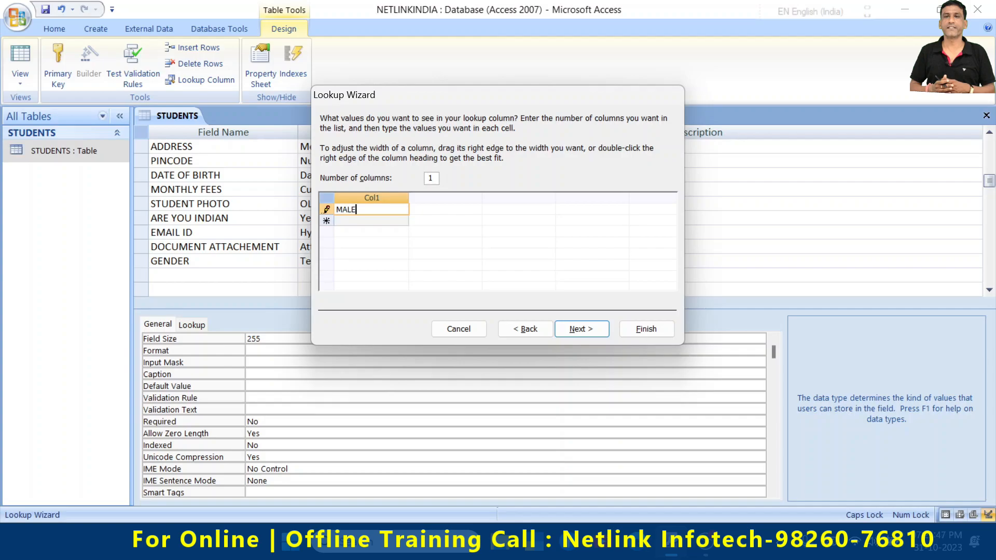
{"action": "key", "text": "Tab"}
{"action": "type", "text": "FEMALE"}
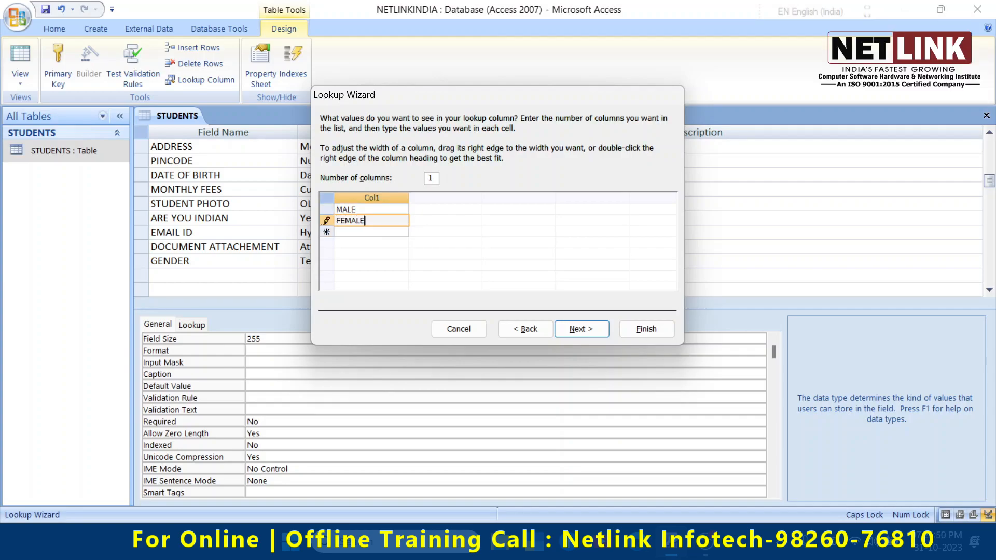
{"action": "key", "text": "Tab"}
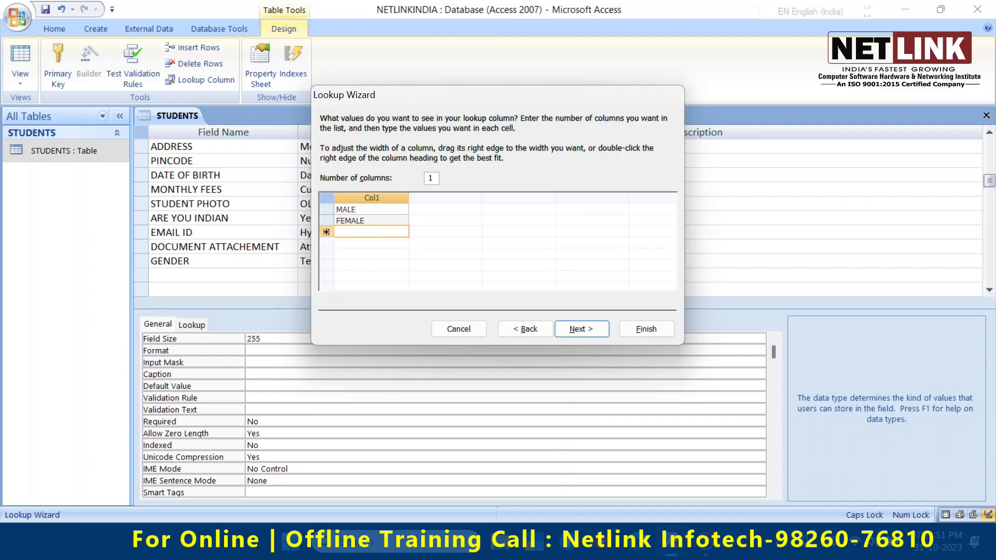
{"action": "type", "text": "OTHER"}
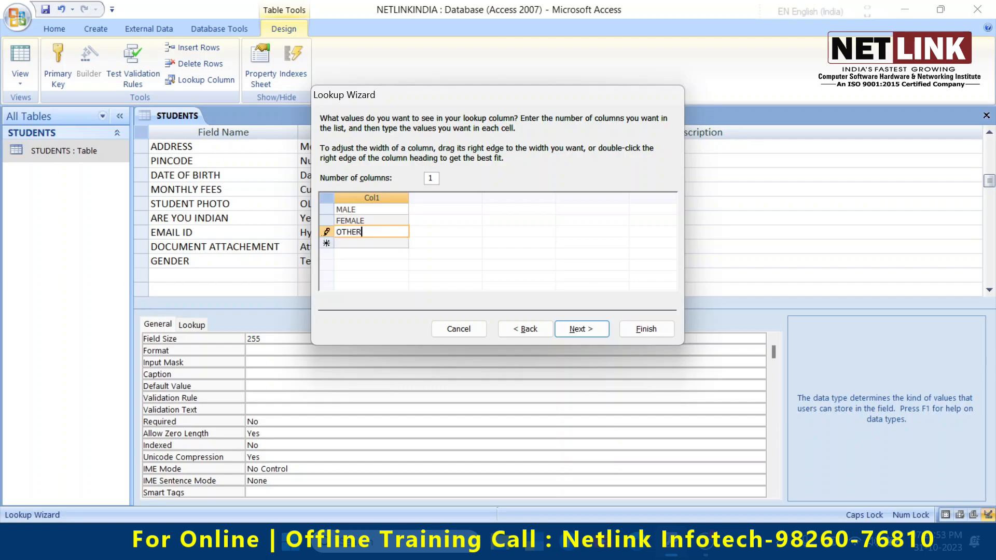
{"action": "left_click", "coordinate": [576, 329]}
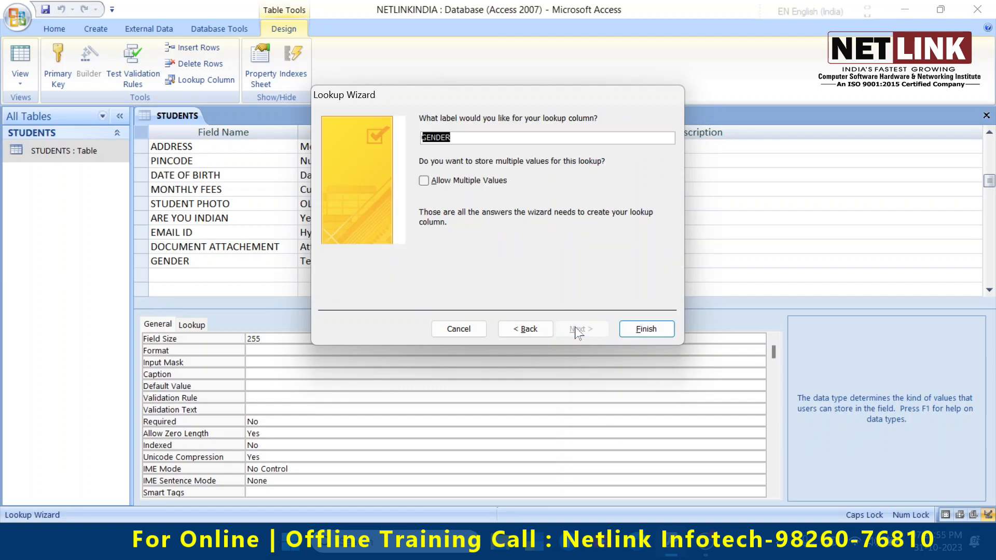
{"action": "left_click", "coordinate": [640, 329]}
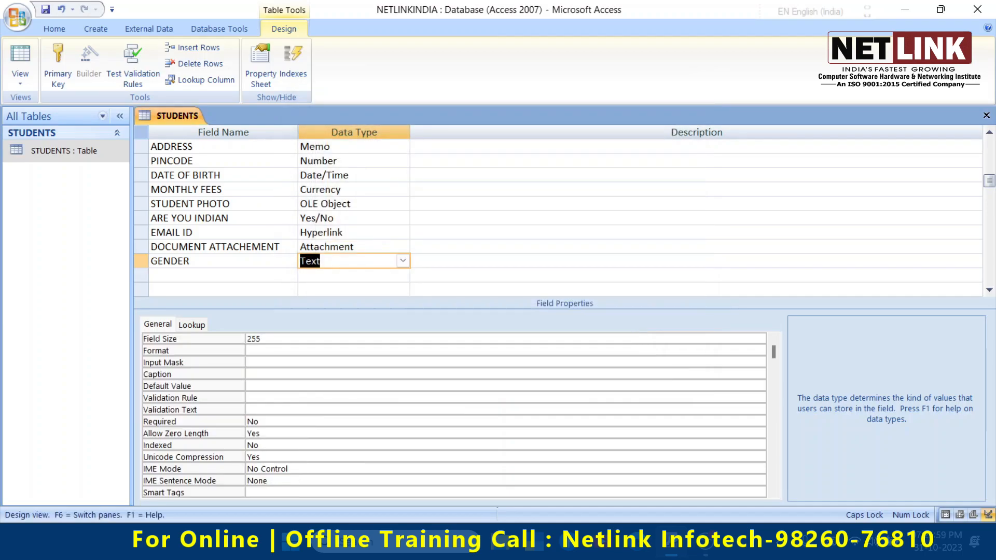
Close the STUDENTS table design with its changes saved and reopen the table in Datasheet view
{"action": "key", "text": "ctrl+w"}
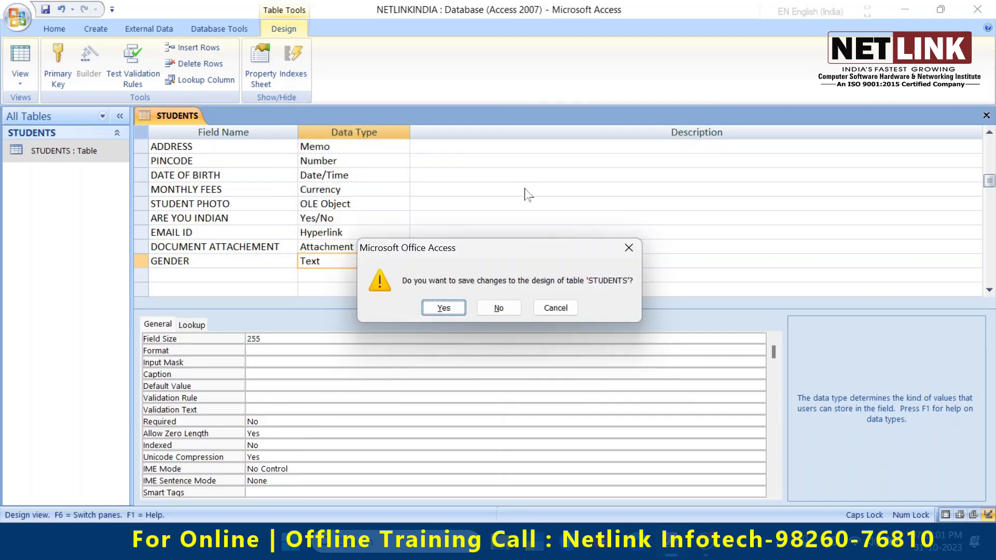
{"action": "left_click", "coordinate": [445, 308]}
{"action": "left_click", "coordinate": [66, 156]}
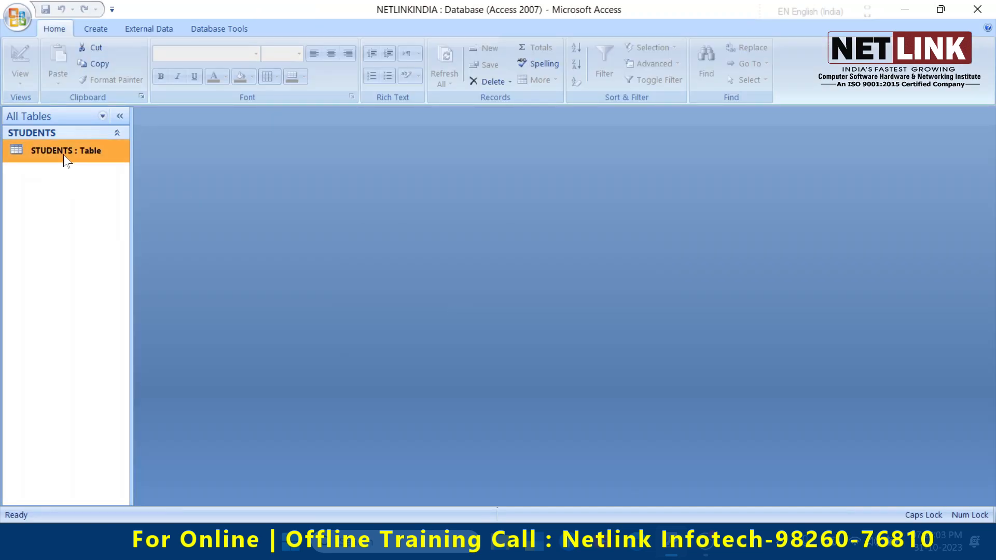
{"action": "double_click", "coordinate": [65, 156]}
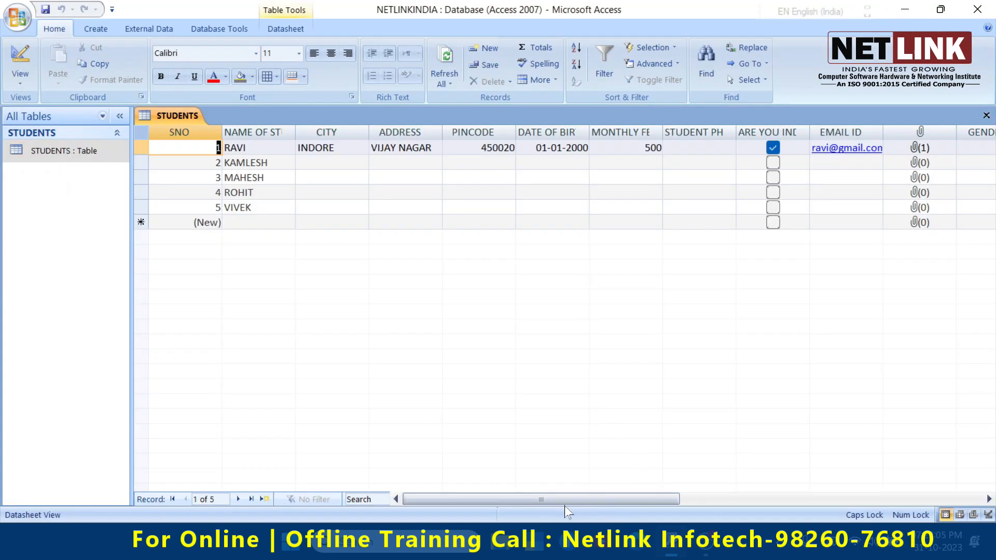
Check the choices offered in the GENDER field of the first record without selecting one
{"action": "left_click_drag", "start_coordinate": [569, 499], "coordinate": [688, 439]}
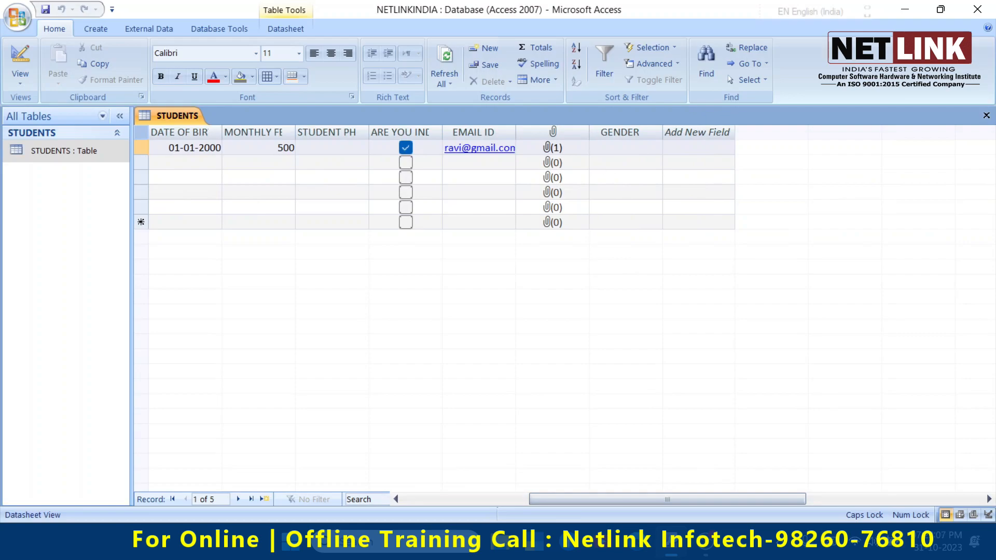
{"action": "left_click", "coordinate": [610, 151]}
{"action": "left_click", "coordinate": [656, 147]}
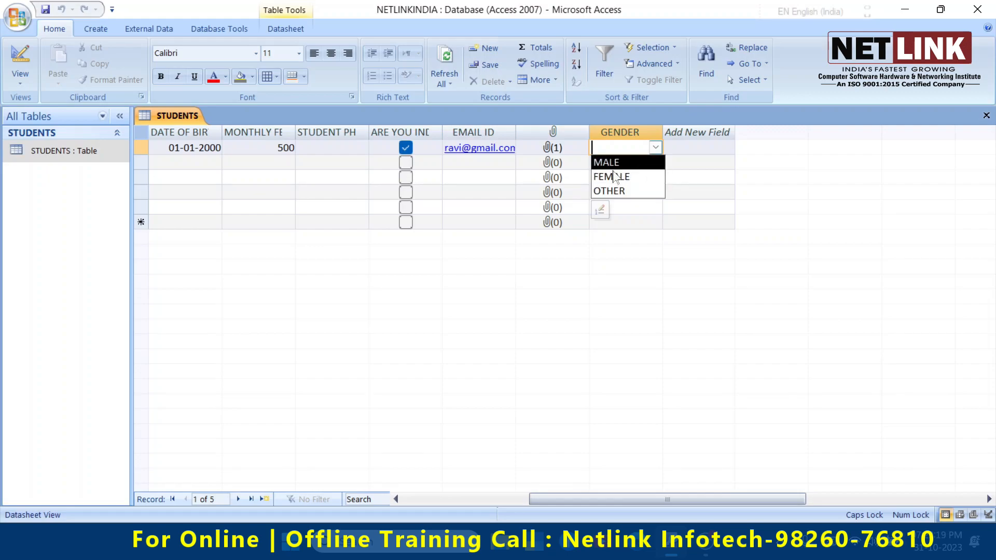
{"action": "left_click", "coordinate": [325, 249]}
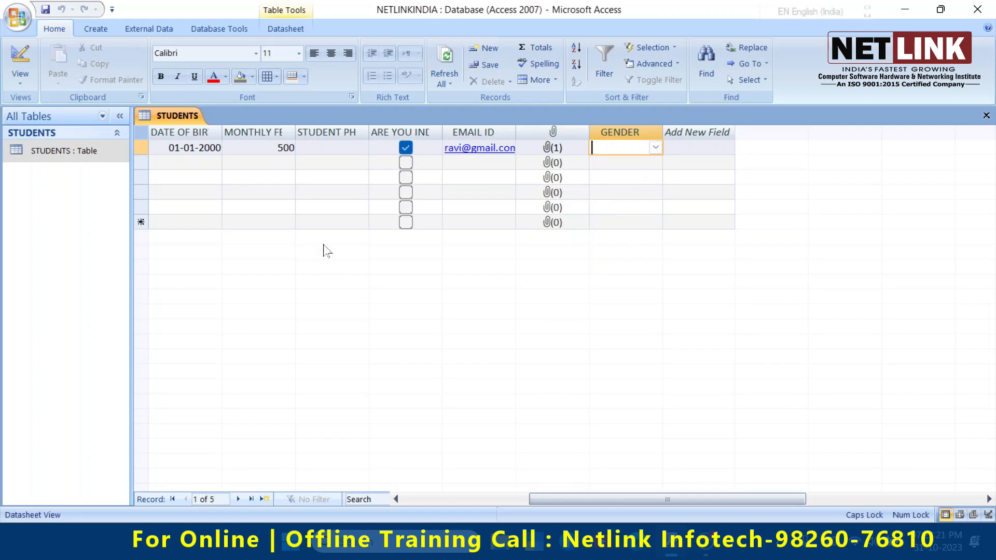
Switch the STUDENTS table to Design view and add a text field named CATEGORY below GENDER
{"action": "right_click", "coordinate": [82, 151]}
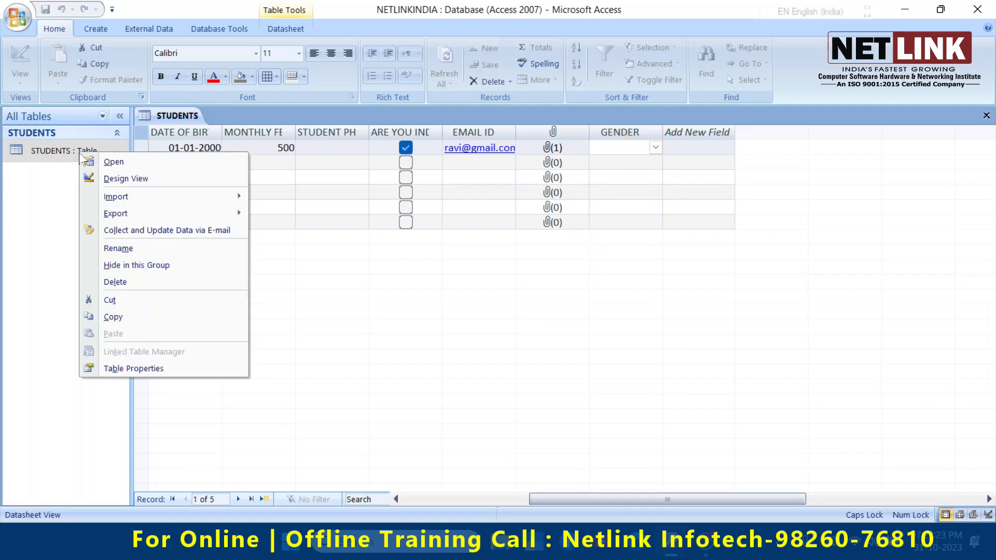
{"action": "left_click", "coordinate": [119, 178]}
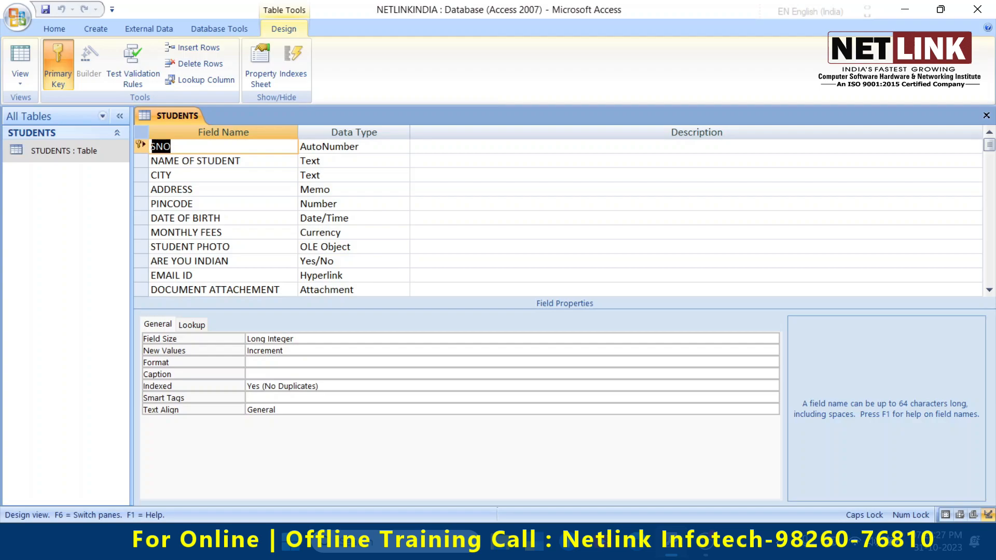
{"action": "scroll", "coordinate": [558, 213], "scroll_direction": "down", "scroll_amount": 3}
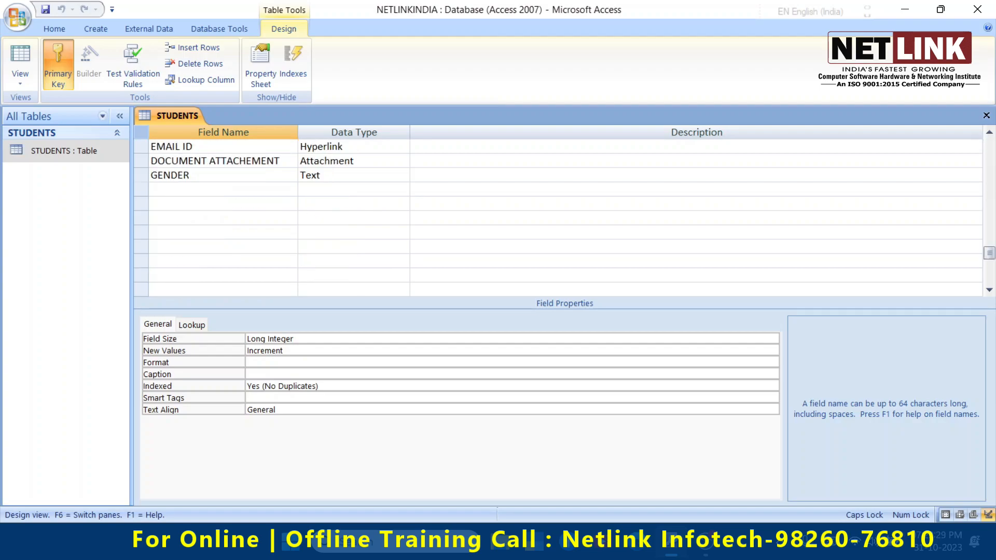
{"action": "left_click", "coordinate": [223, 189]}
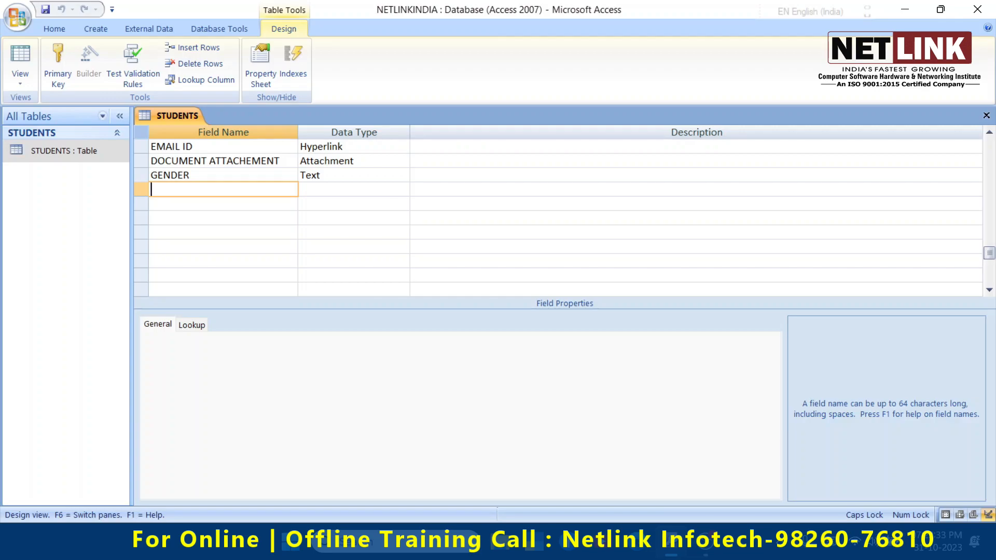
{"action": "type", "text": "CATEGORY"}
{"action": "key", "text": "Tab"}
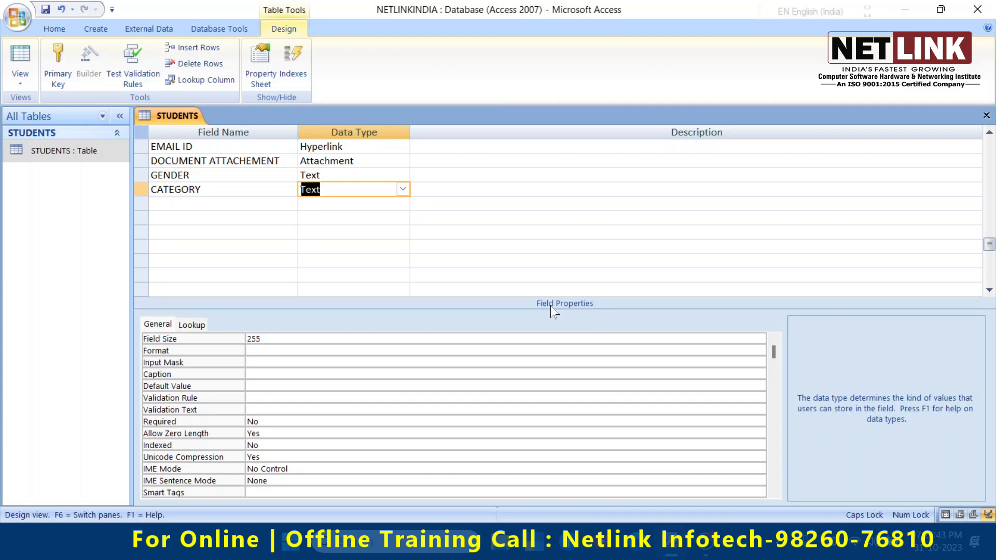
Set the CATEGORY field's lookup display control to Combo Box and its row source type to Value List
{"action": "left_click", "coordinate": [198, 326]}
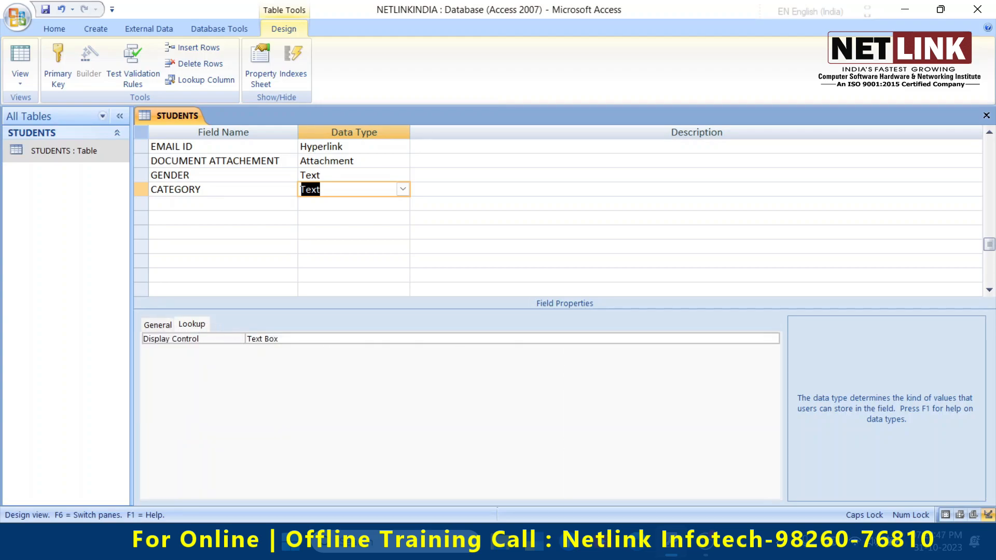
{"action": "left_click", "coordinate": [338, 339]}
{"action": "left_click", "coordinate": [773, 339]}
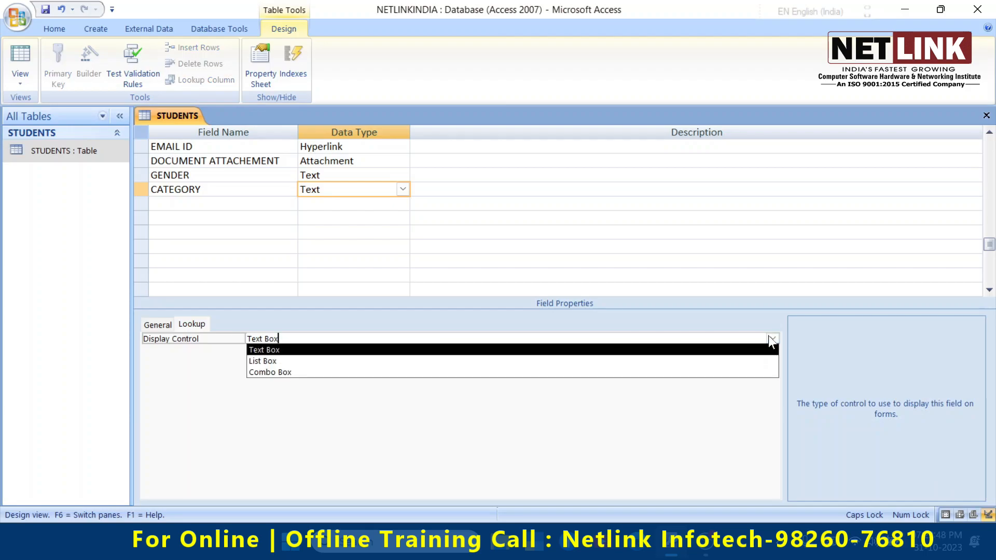
{"action": "left_click", "coordinate": [280, 372]}
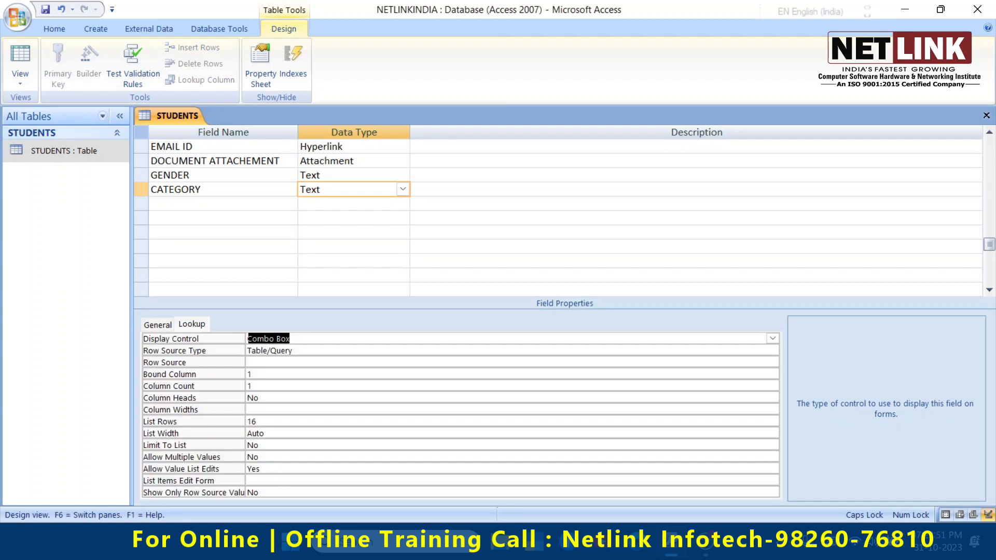
{"action": "left_click", "coordinate": [256, 351]}
{"action": "left_click", "coordinate": [772, 352]}
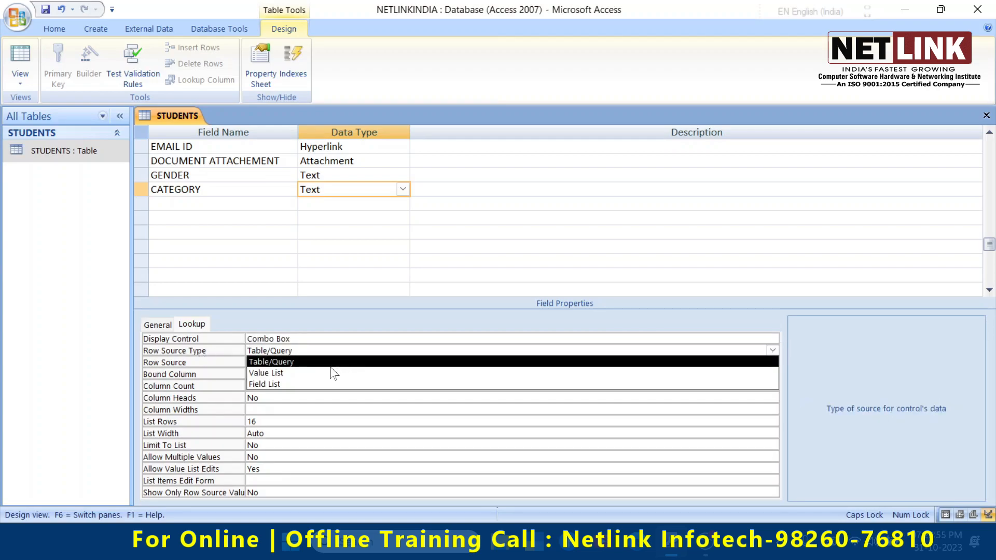
{"action": "left_click", "coordinate": [282, 373]}
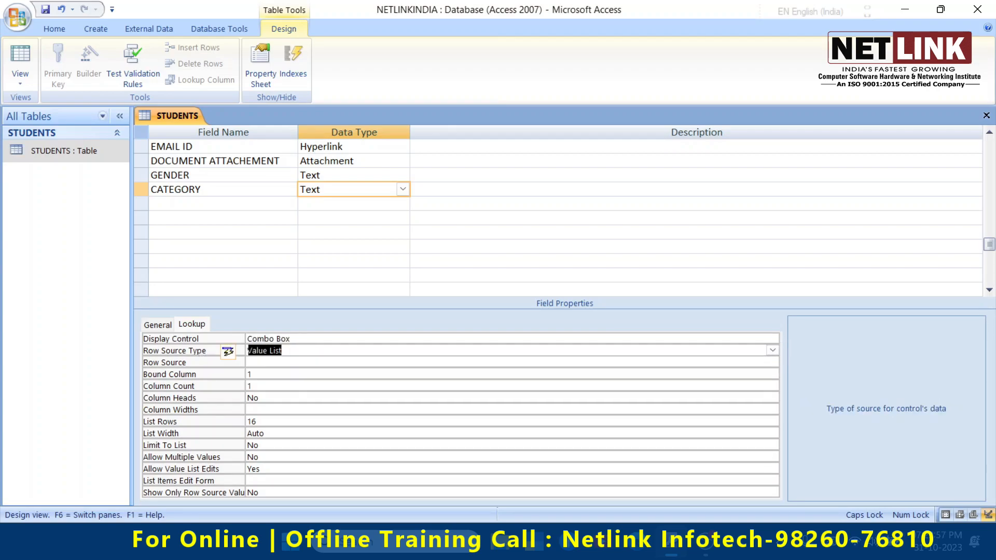
Set the CATEGORY field's row source to ST;SC;OBC;GEN and close the table design, saving the changes
{"action": "key", "text": "Return"}
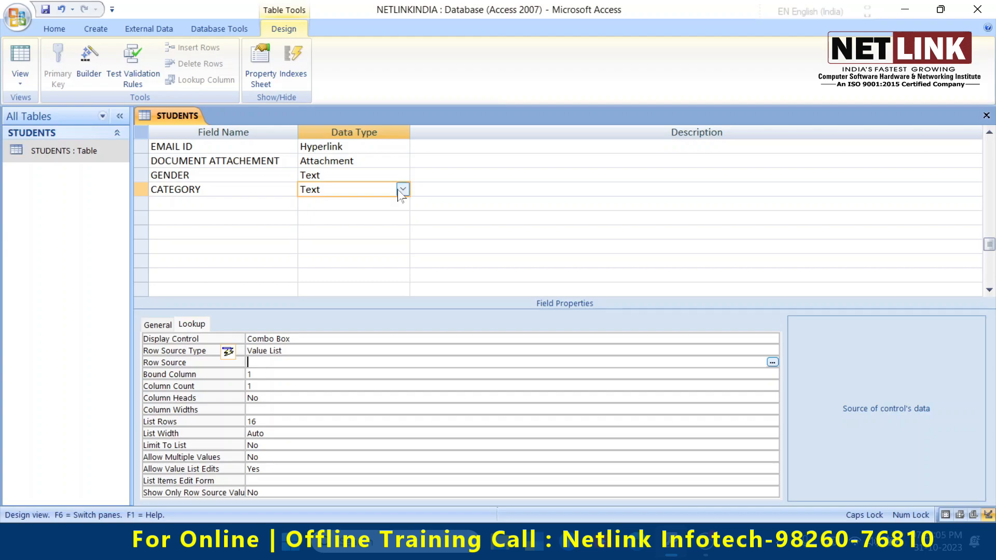
{"action": "left_click", "coordinate": [190, 325]}
{"action": "key", "text": "Tab"}
{"action": "type", "text": "ST,SC,OBC,GEN"}
{"action": "left_click", "coordinate": [403, 190]}
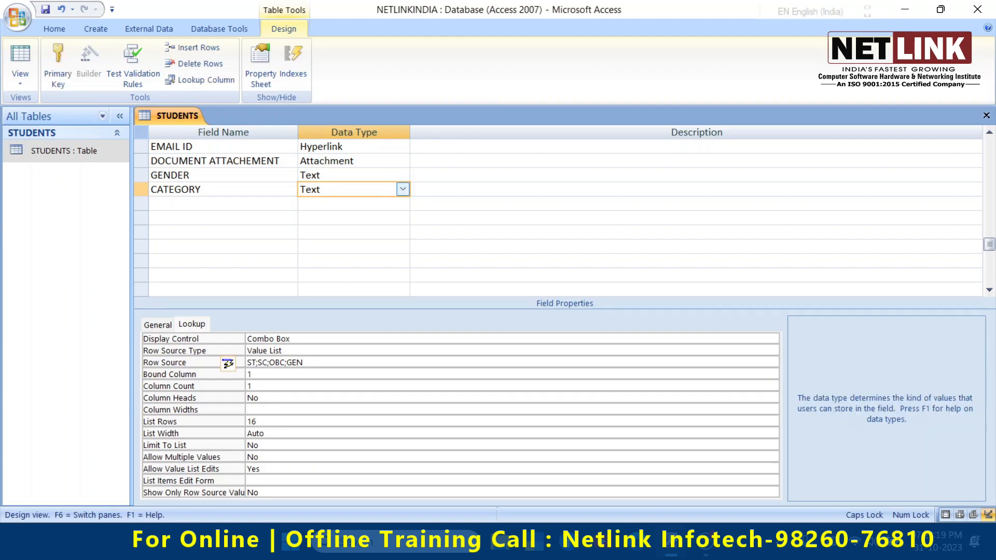
{"action": "key", "text": "ctrl+w"}
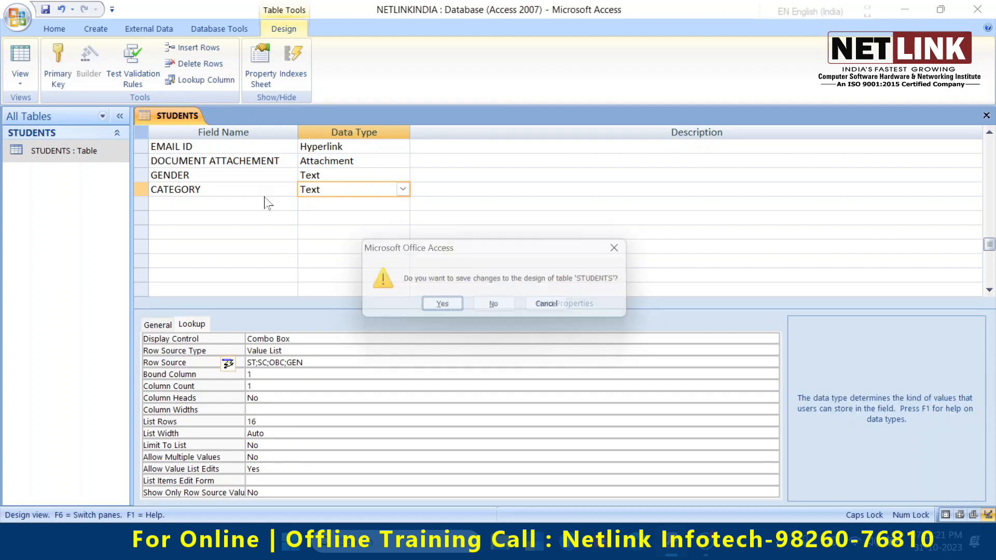
{"action": "left_click", "coordinate": [438, 303]}
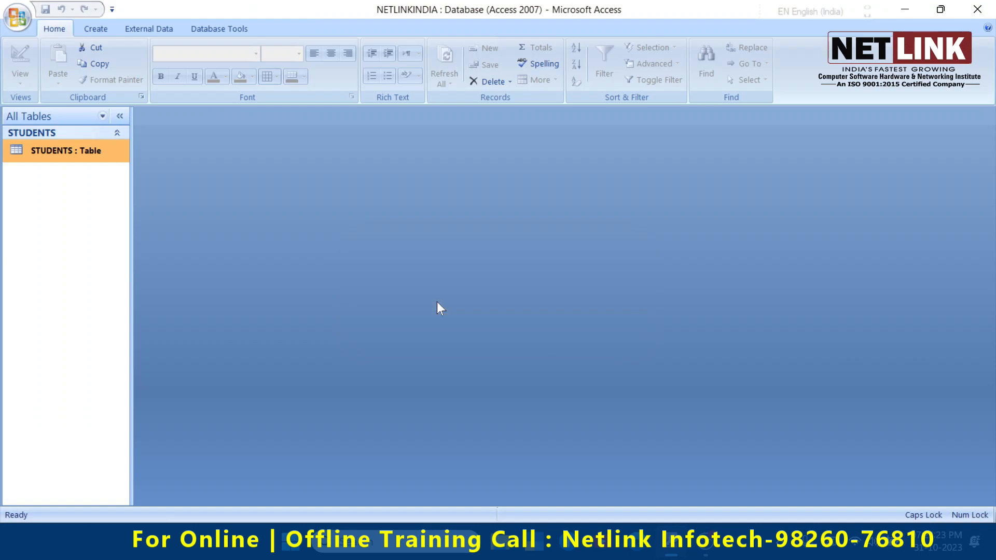
Open the STUDENTS table and check the choices offered in the first record's CATEGORY field without selecting one, closing the table when done
{"action": "double_click", "coordinate": [67, 152]}
{"action": "left_click_drag", "start_coordinate": [472, 494], "coordinate": [592, 496]}
{"action": "left_click", "coordinate": [694, 148]}
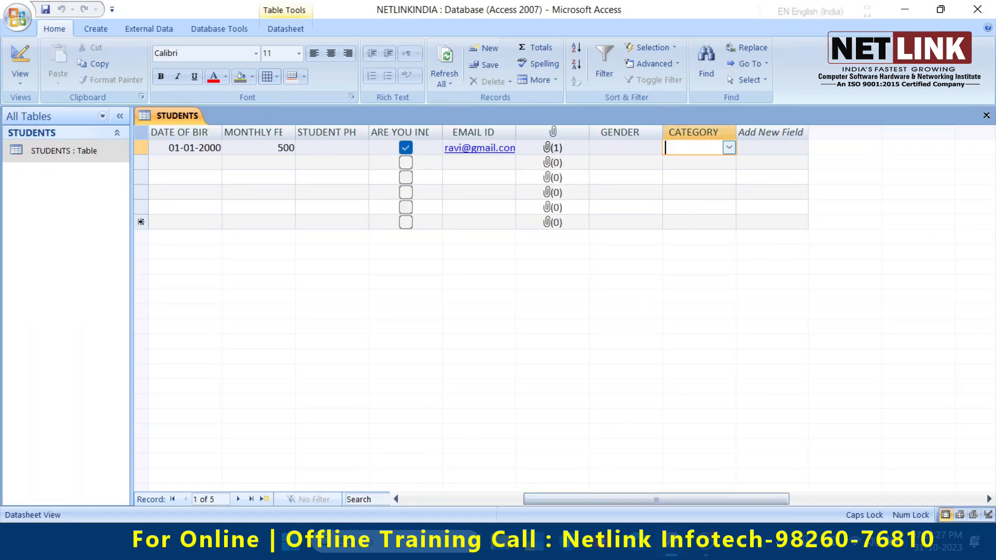
{"action": "left_click", "coordinate": [729, 148]}
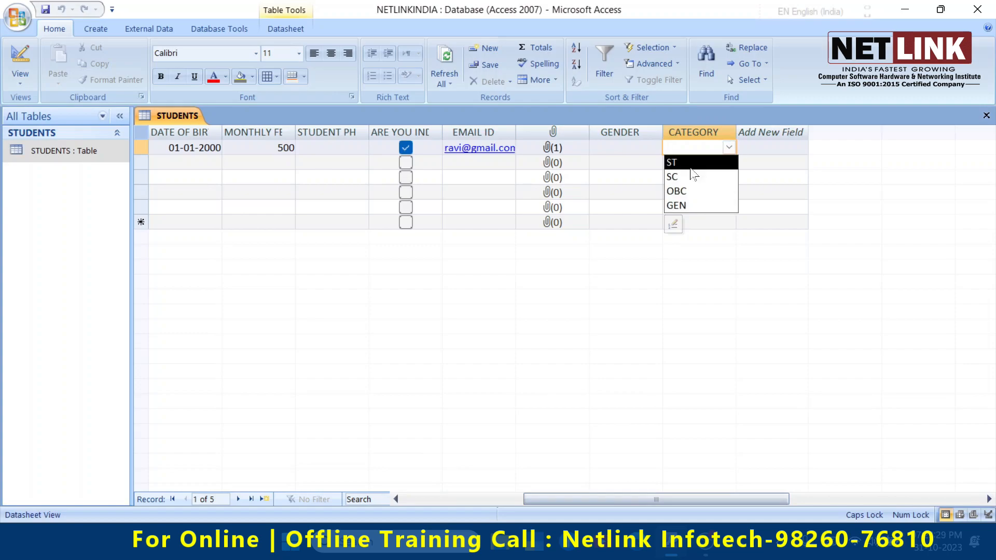
{"action": "left_click", "coordinate": [631, 147]}
{"action": "left_click", "coordinate": [687, 148]}
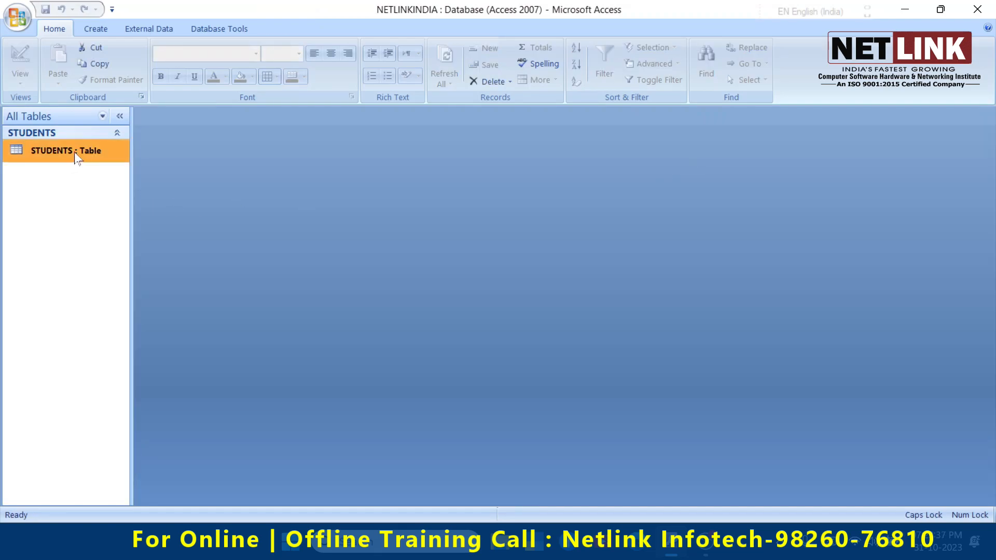
Reopen the STUDENTS table and start a lookup column before the student name column, choosing to type in its values
{"action": "double_click", "coordinate": [74, 152]}
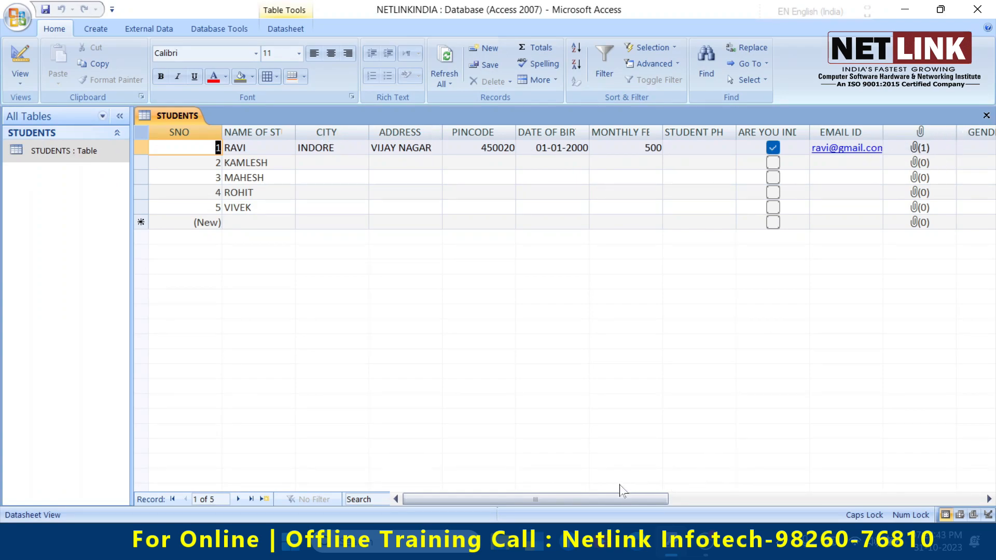
{"action": "left_click_drag", "start_coordinate": [623, 493], "coordinate": [570, 495]}
{"action": "left_click", "coordinate": [252, 133]}
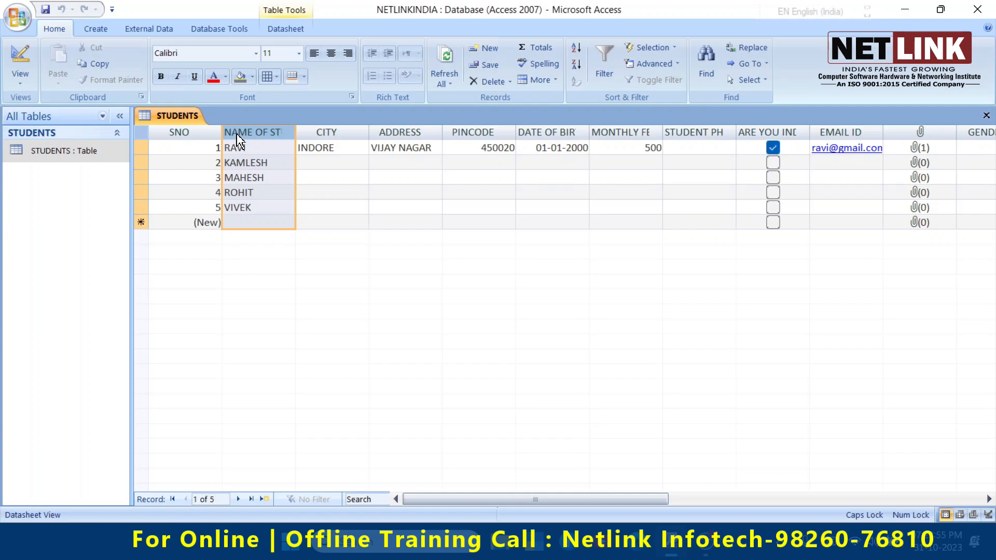
{"action": "right_click", "coordinate": [238, 138]}
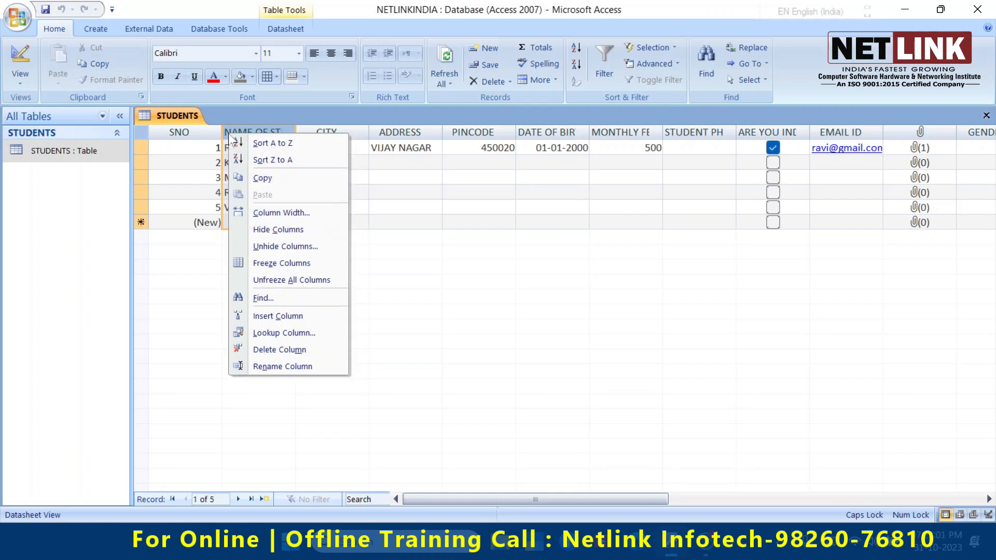
{"action": "left_click", "coordinate": [263, 337]}
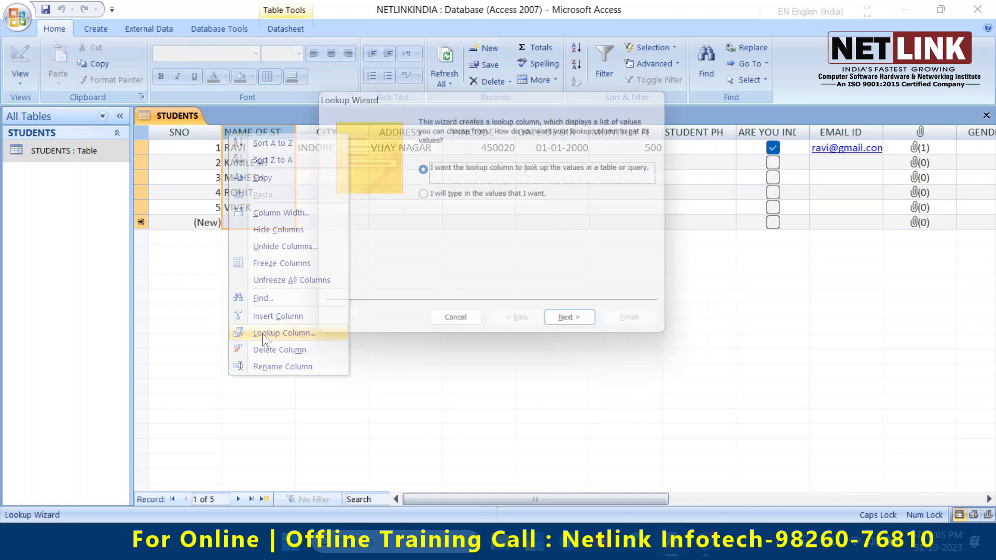
{"action": "left_click", "coordinate": [424, 196]}
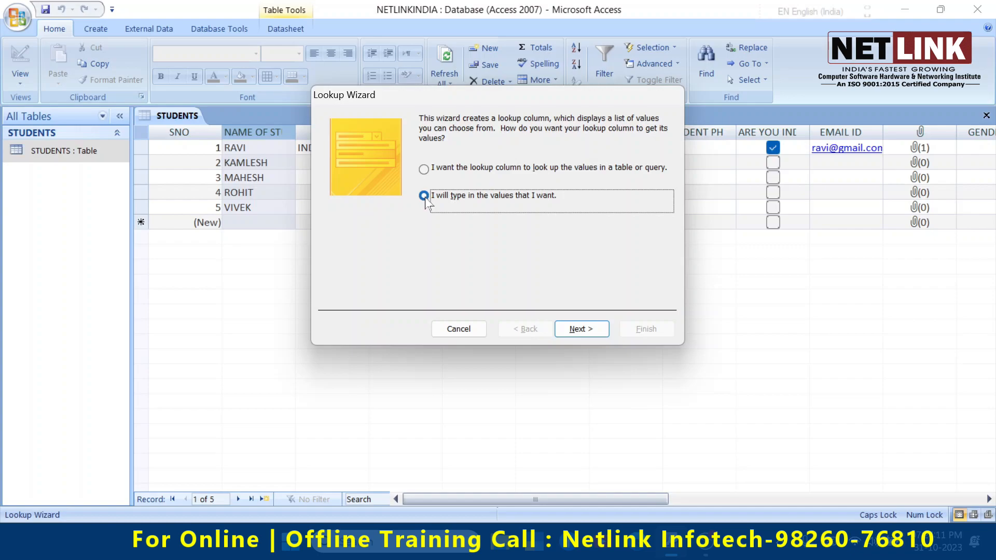
{"action": "left_click", "coordinate": [574, 334]}
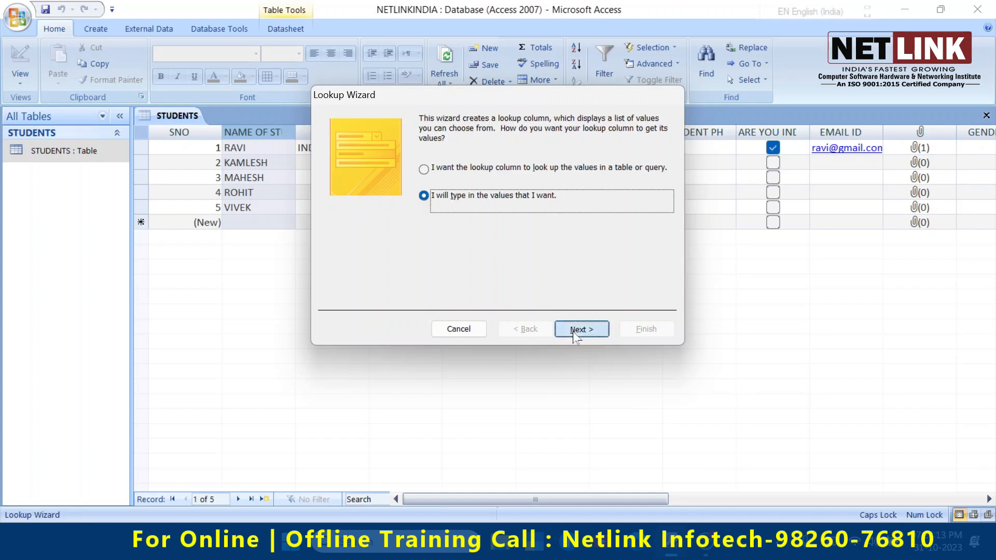
Enter MR, MRS and MS as the lookup values and finish the column with the label TITLE
{"action": "left_click", "coordinate": [352, 209]}
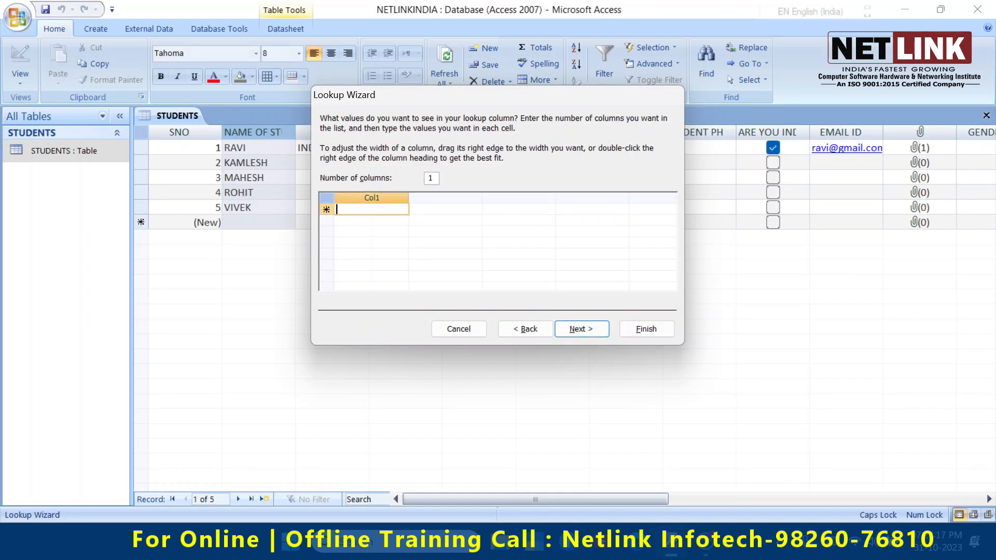
{"action": "type", "text": "MR"}
{"action": "key", "text": "Return"}
{"action": "type", "text": "MRS"}
{"action": "key", "text": "Return"}
{"action": "type", "text": "MS"}
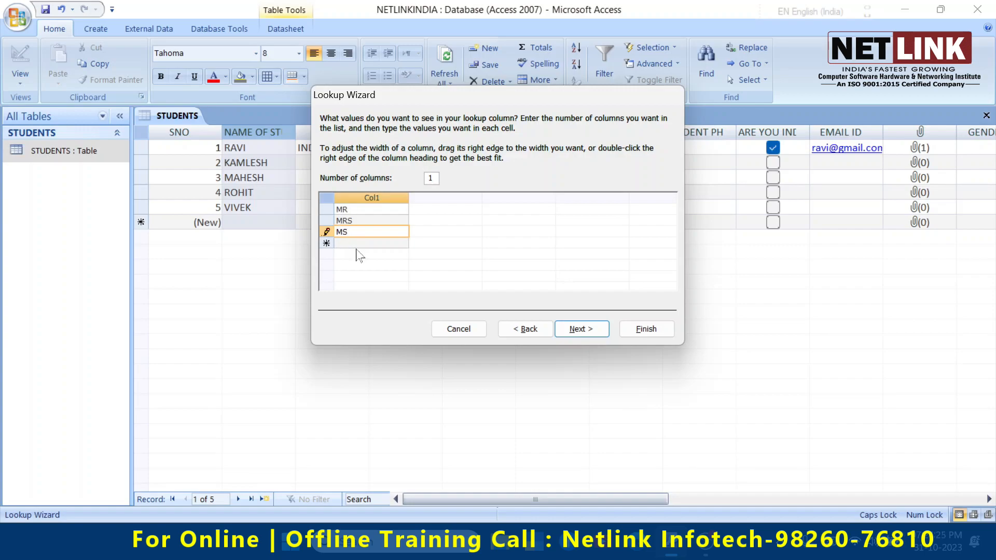
{"action": "left_click", "coordinate": [571, 330]}
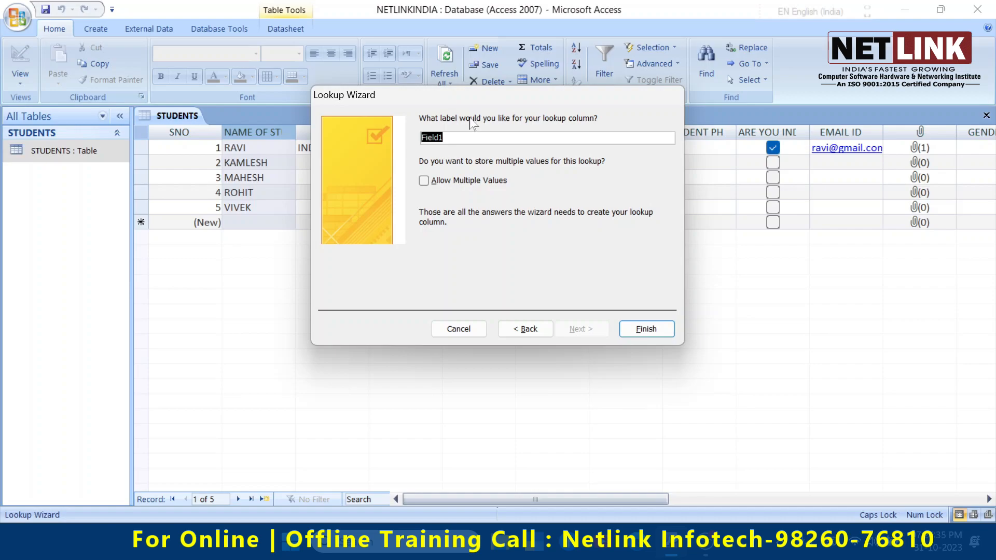
{"action": "type", "text": "TITLE"}
{"action": "left_click", "coordinate": [646, 329]}
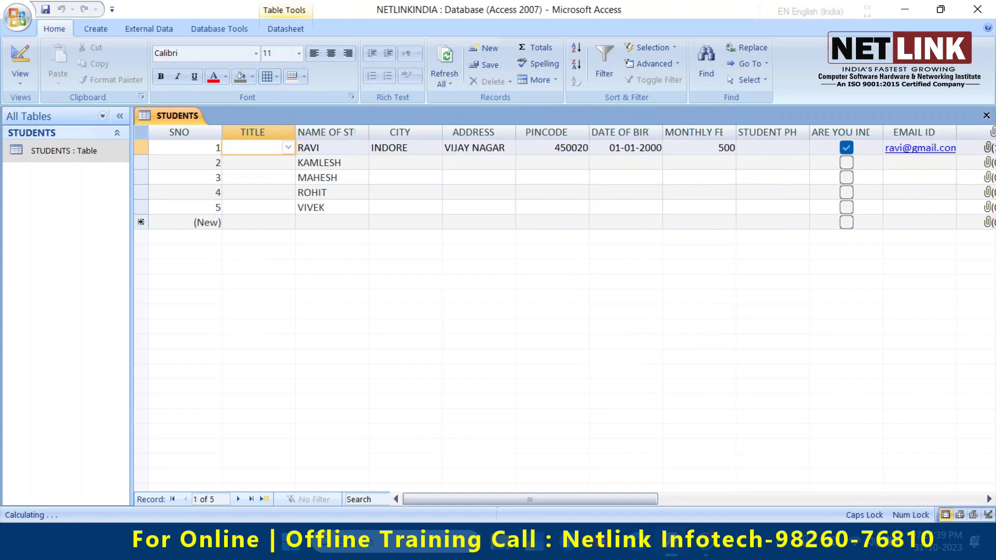
Set the TITLE field to MR for each of the first five student records
{"action": "left_click", "coordinate": [288, 147]}
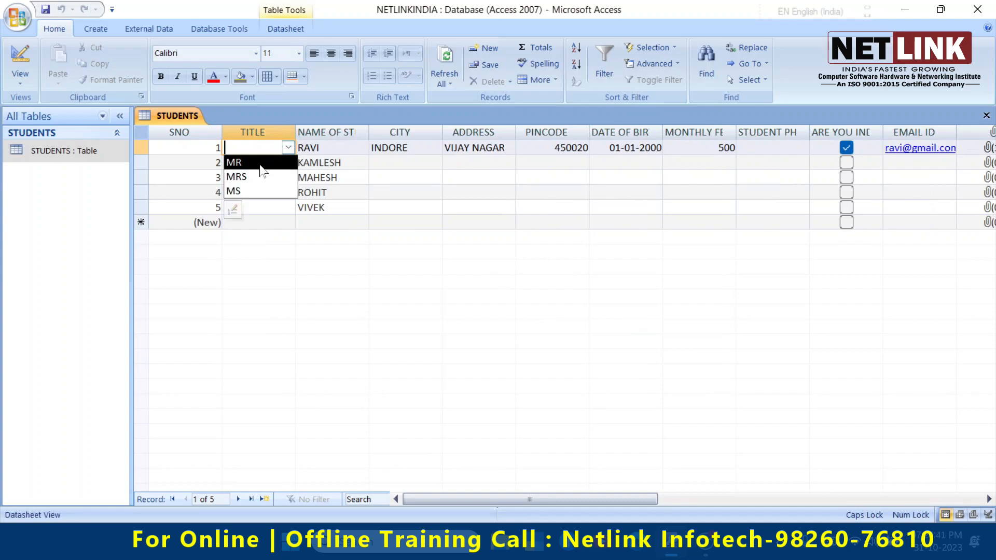
{"action": "left_click", "coordinate": [237, 160]}
{"action": "key", "text": "Down"}
{"action": "key", "text": "alt+Down"}
{"action": "key", "text": "Return"}
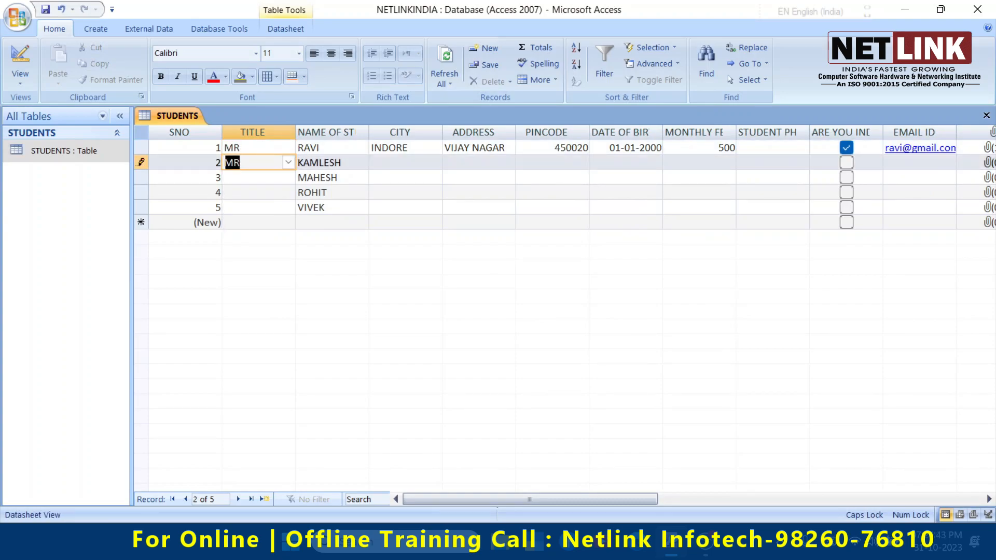
{"action": "key", "text": "Down"}
{"action": "key", "text": "alt+Down"}
{"action": "key", "text": "Return"}
{"action": "key", "text": "Down"}
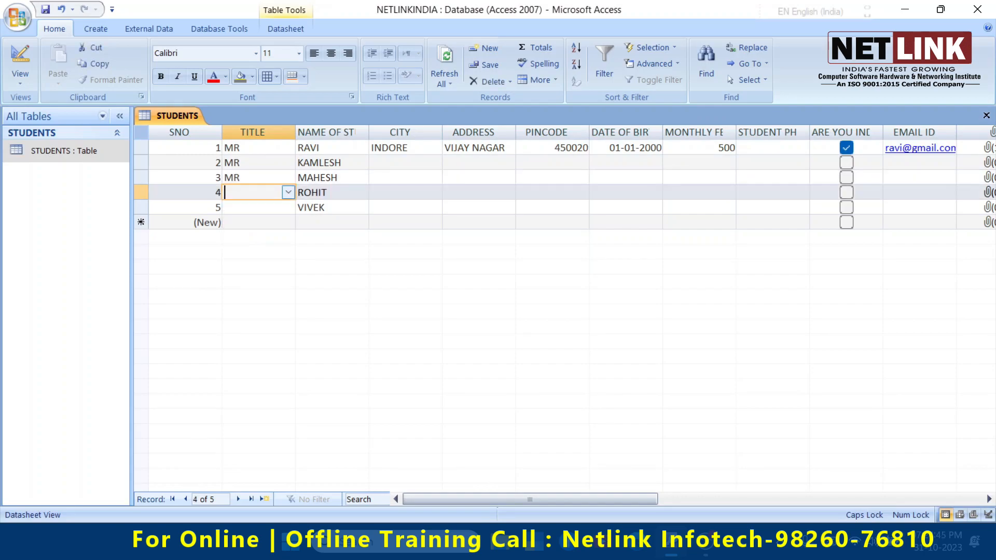
{"action": "key", "text": "alt+Down"}
{"action": "left_click", "coordinate": [256, 207]}
{"action": "key", "text": "Down"}
{"action": "key", "text": "alt+Down"}
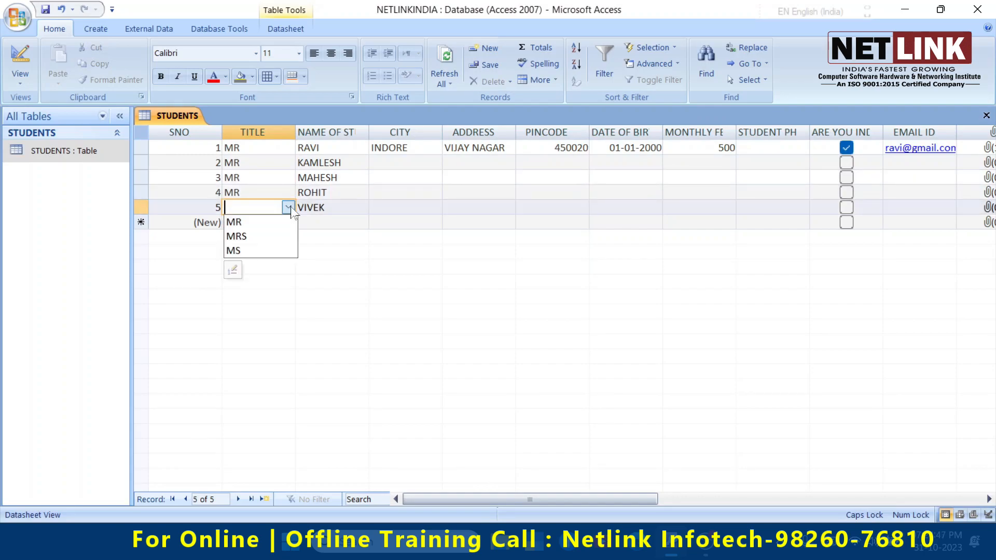
{"action": "left_click", "coordinate": [251, 228]}
{"action": "key", "text": "Down"}
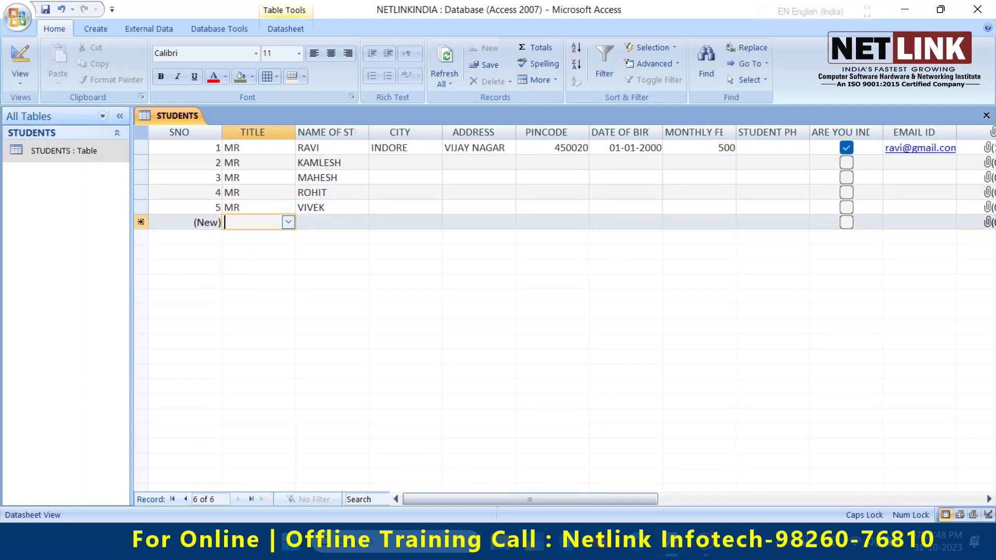
Add a sixth student record with the title MRS and enter the student's name
{"action": "left_click", "coordinate": [288, 222]}
{"action": "left_click", "coordinate": [258, 251]}
{"action": "key", "text": "Tab"}
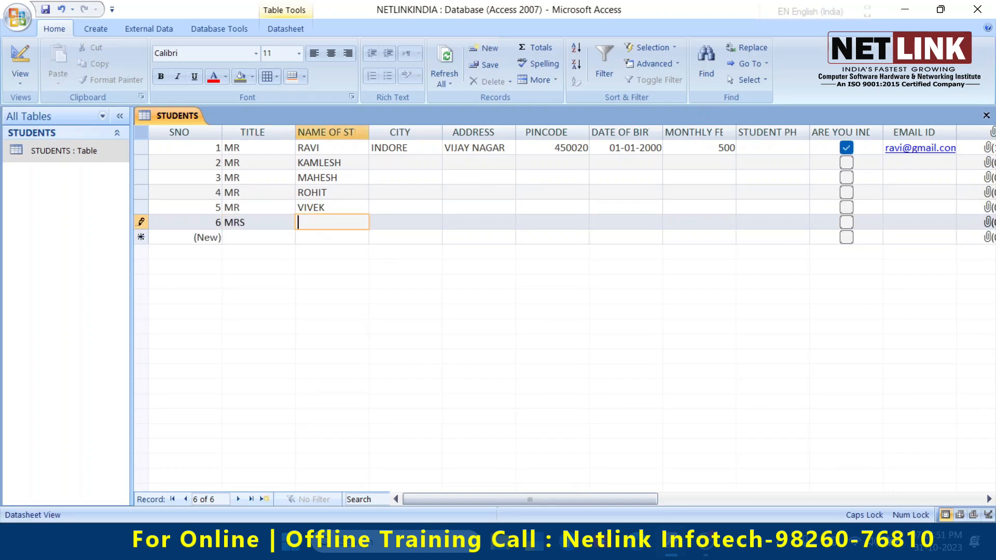
{"action": "type", "text": "RADHIKA"}
{"action": "key", "text": "Tab"}
Add a seventh student record with the title MS and enter the student's name
{"action": "left_click", "coordinate": [289, 238]}
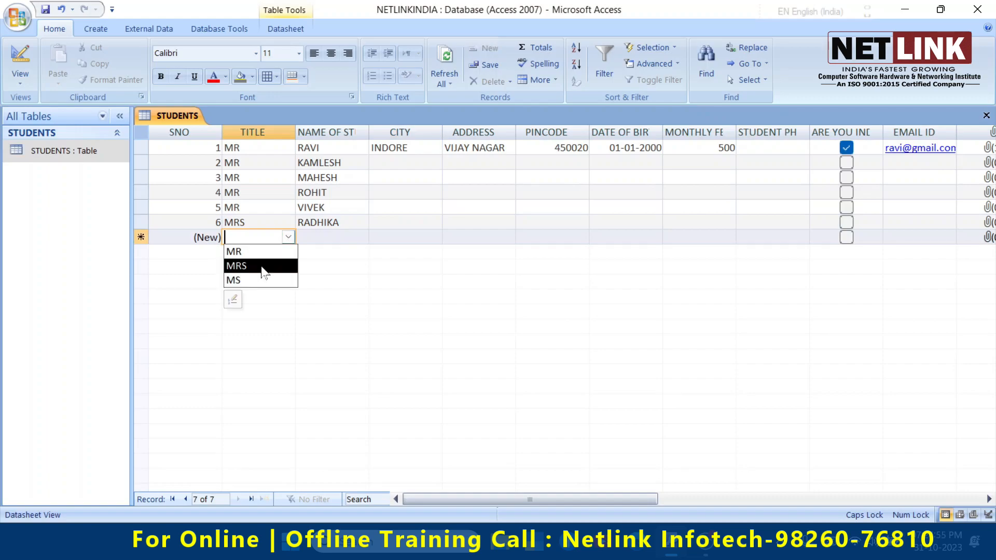
{"action": "left_click", "coordinate": [256, 280]}
{"action": "key", "text": "Tab"}
{"action": "type", "text": "ANAMIKA"}
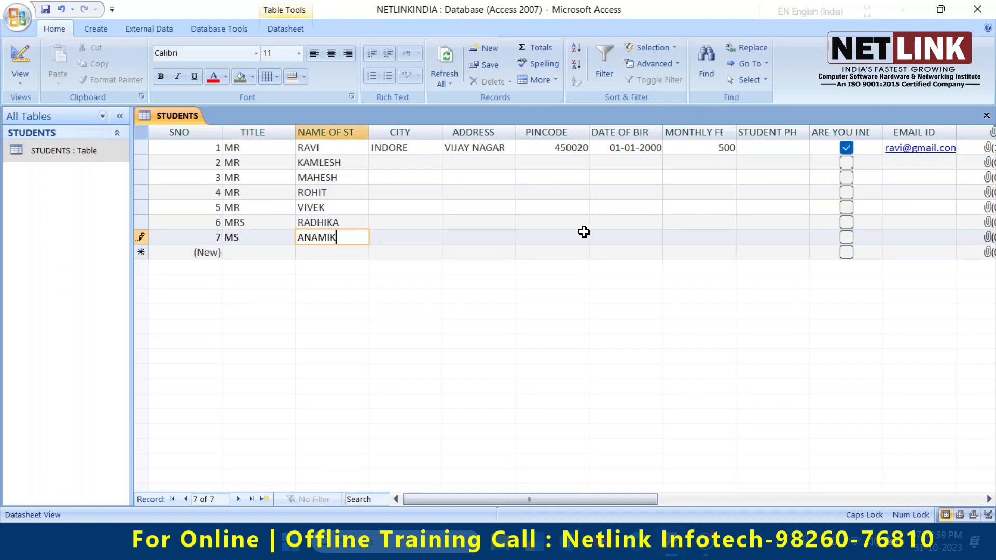
{"action": "key", "text": "Tab"}
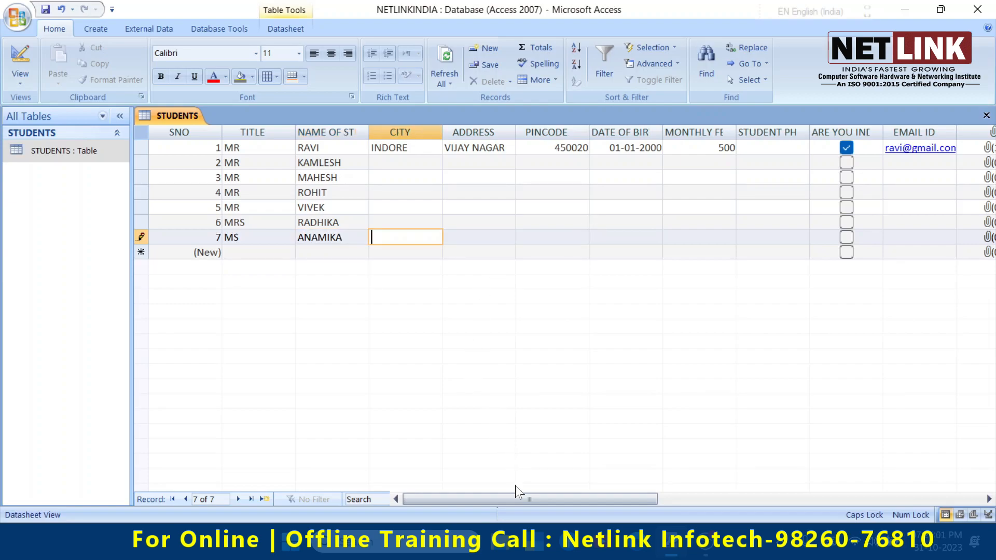
Set the first record's GENDER to MALE and its CATEGORY to SC
{"action": "left_click_drag", "start_coordinate": [516, 499], "coordinate": [539, 499]}
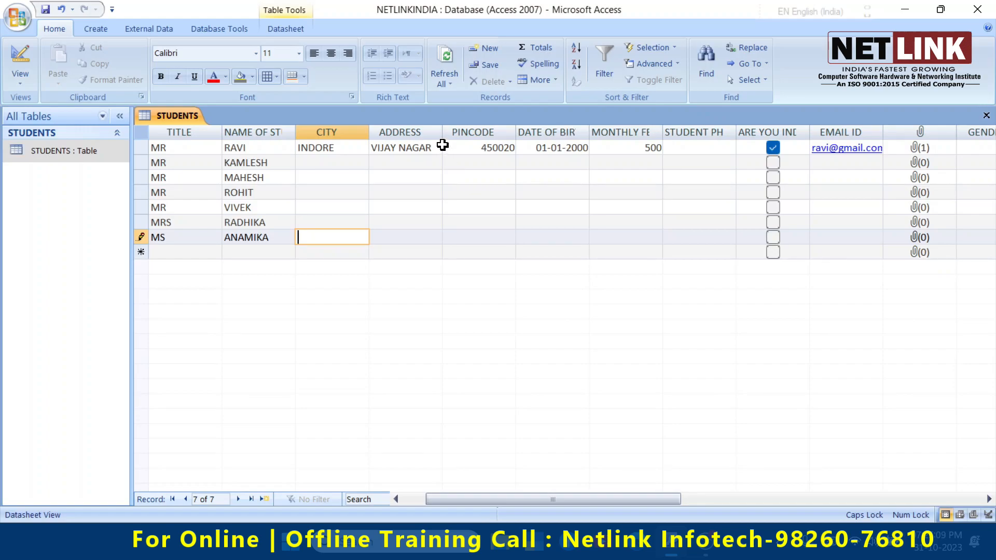
{"action": "left_click_drag", "start_coordinate": [613, 501], "coordinate": [714, 503]}
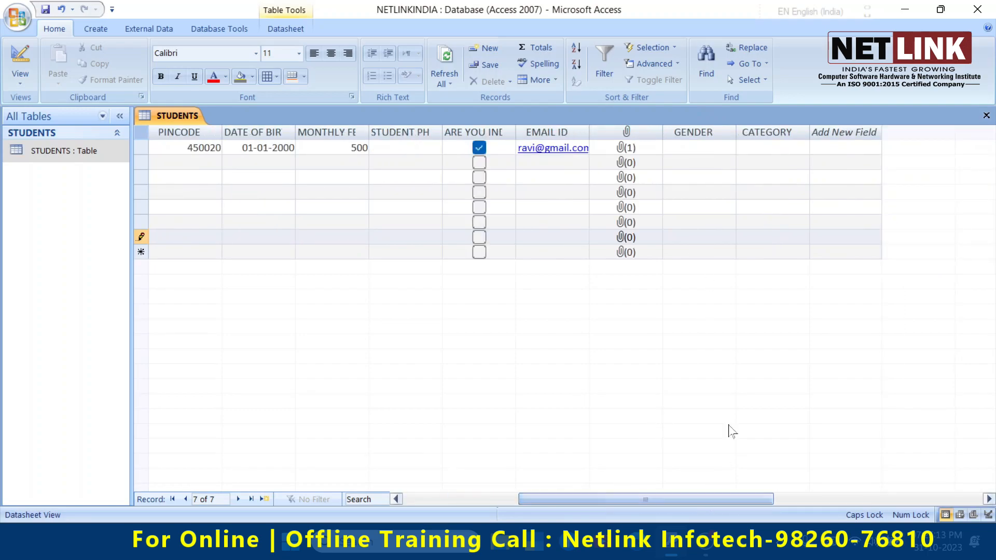
{"action": "left_click", "coordinate": [695, 148]}
{"action": "left_click", "coordinate": [729, 147]}
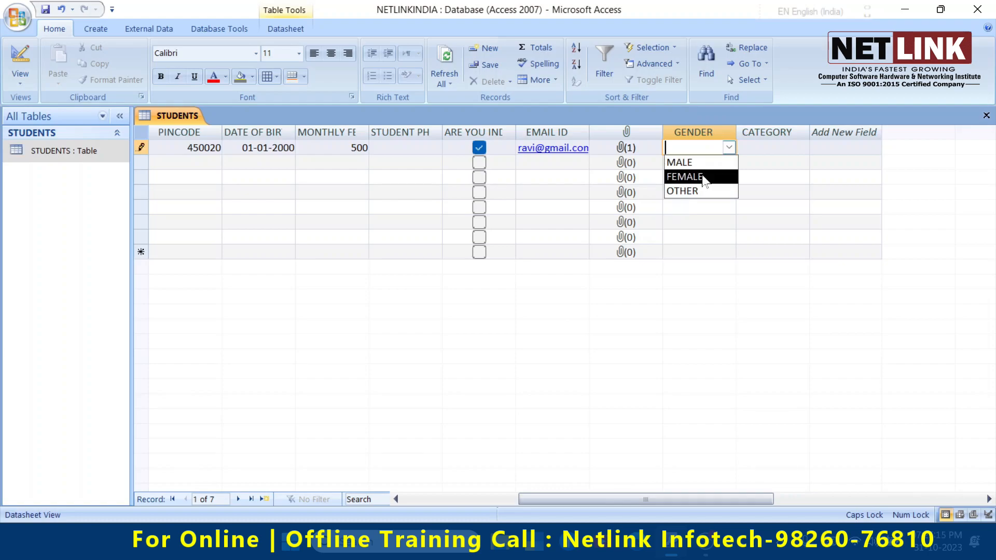
{"action": "left_click", "coordinate": [686, 162]}
{"action": "key", "text": "Tab"}
{"action": "left_click", "coordinate": [803, 148]}
{"action": "left_click", "coordinate": [752, 177]}
Set the second record's GENDER to MALE and its CATEGORY to OBC, and close the STUDENTS table
{"action": "left_click", "coordinate": [672, 163]}
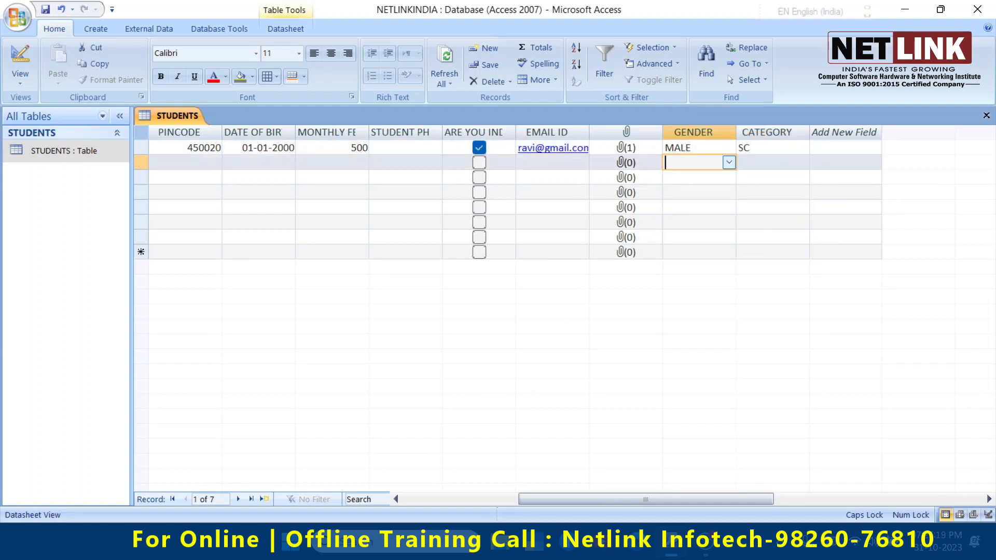
{"action": "left_click", "coordinate": [729, 162]}
{"action": "left_click", "coordinate": [685, 177]}
{"action": "key", "text": "Tab"}
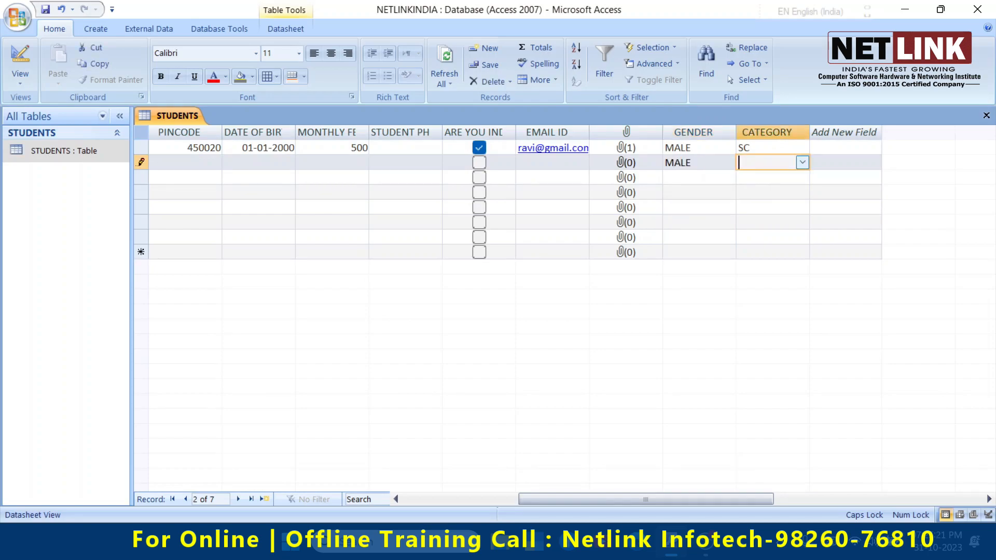
{"action": "left_click", "coordinate": [802, 163]}
{"action": "left_click", "coordinate": [767, 191]}
{"action": "left_click", "coordinate": [802, 162]}
{"action": "key", "text": "Escape"}
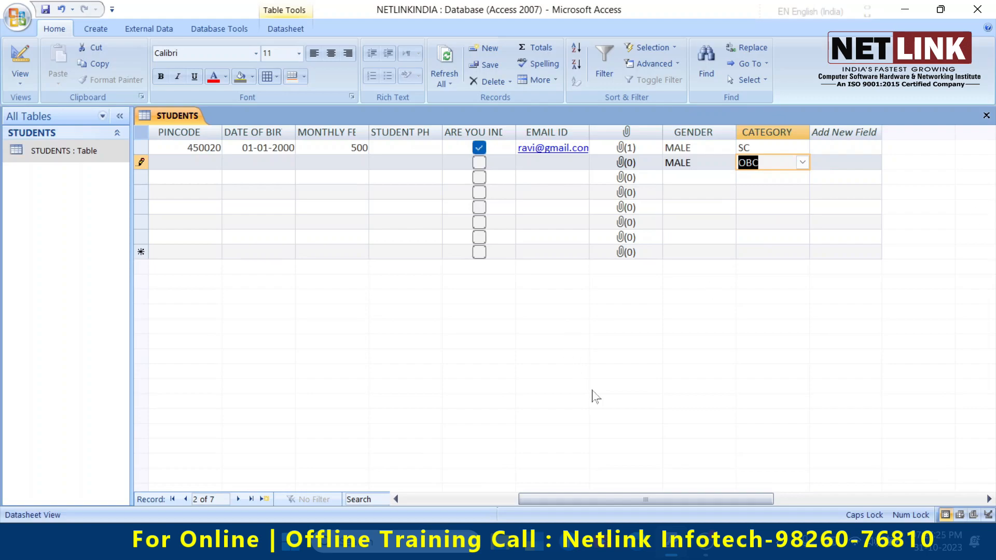
{"action": "left_click_drag", "start_coordinate": [605, 499], "coordinate": [433, 501]}
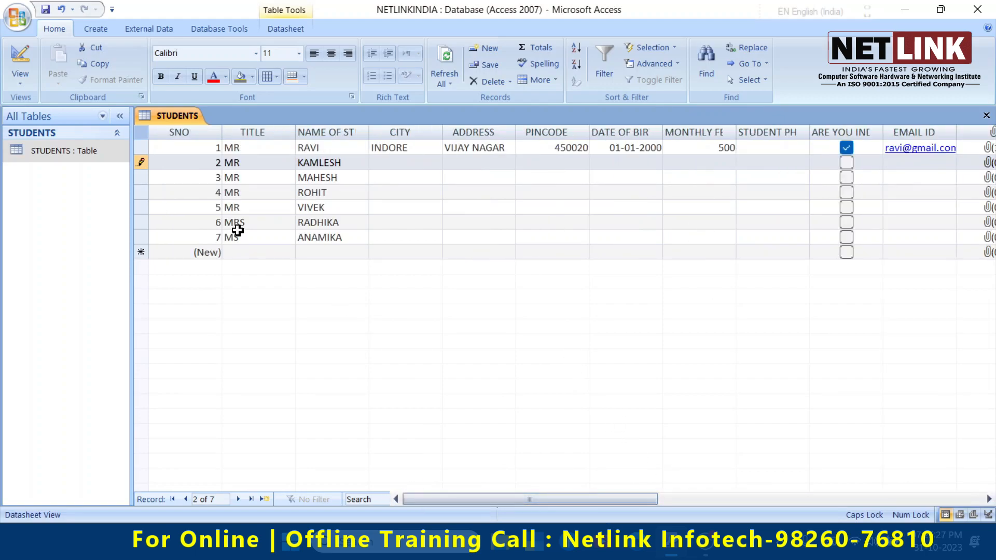
{"action": "key", "text": "ctrl+w"}
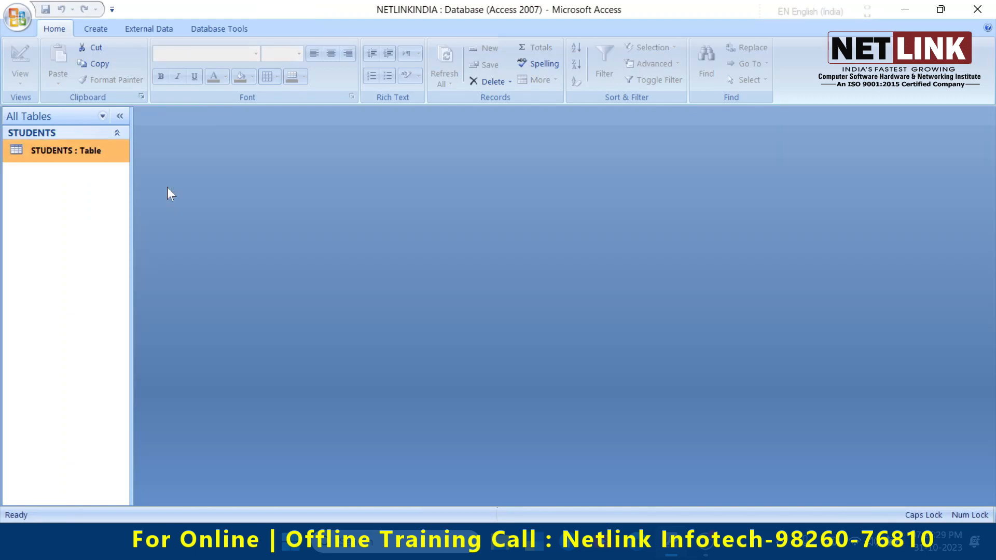
Open the STUDENTS table in Design view and review its field list, including the empty row below CATEGORY
{"action": "double_click", "coordinate": [102, 156]}
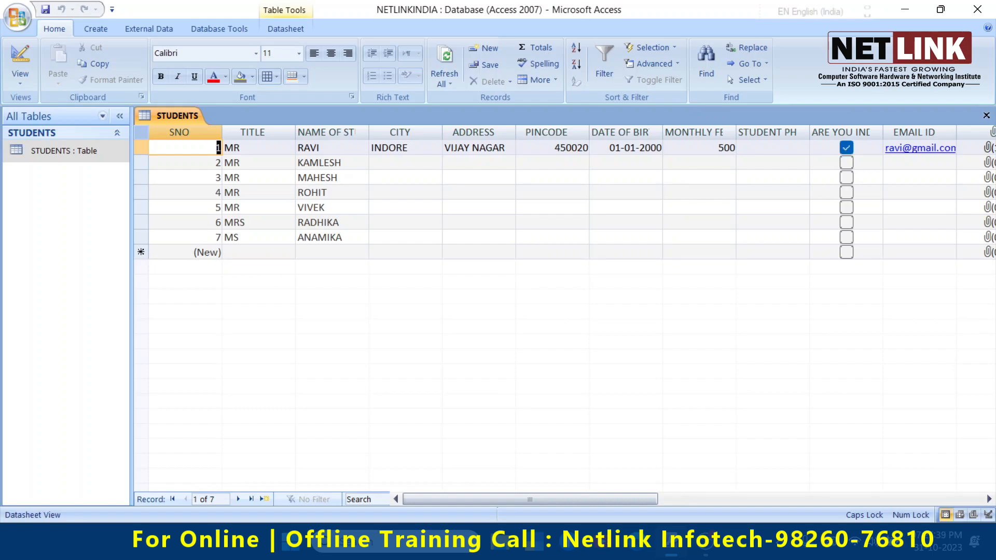
{"action": "right_click", "coordinate": [77, 154]}
{"action": "left_click", "coordinate": [136, 181]}
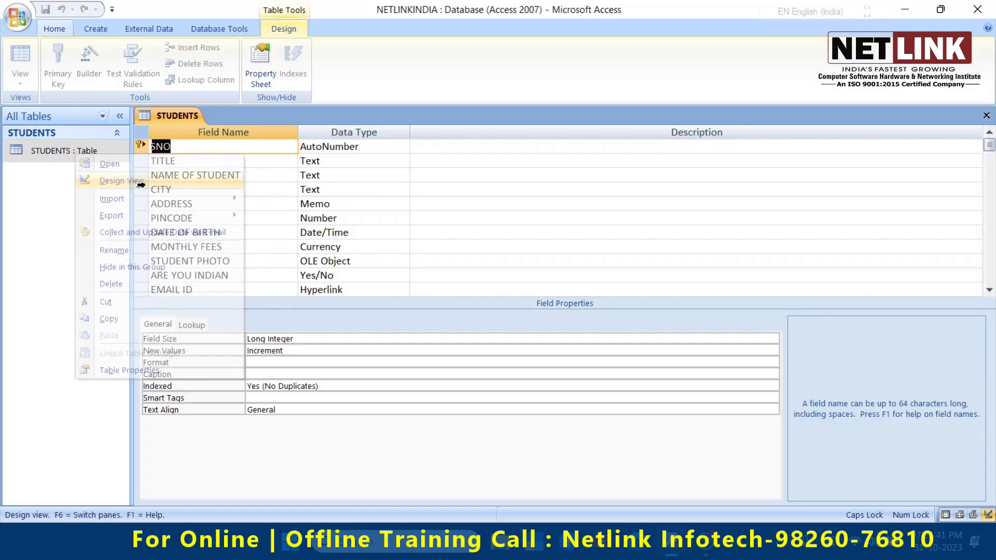
{"action": "scroll", "coordinate": [557, 218], "scroll_direction": "down", "scroll_amount": 3}
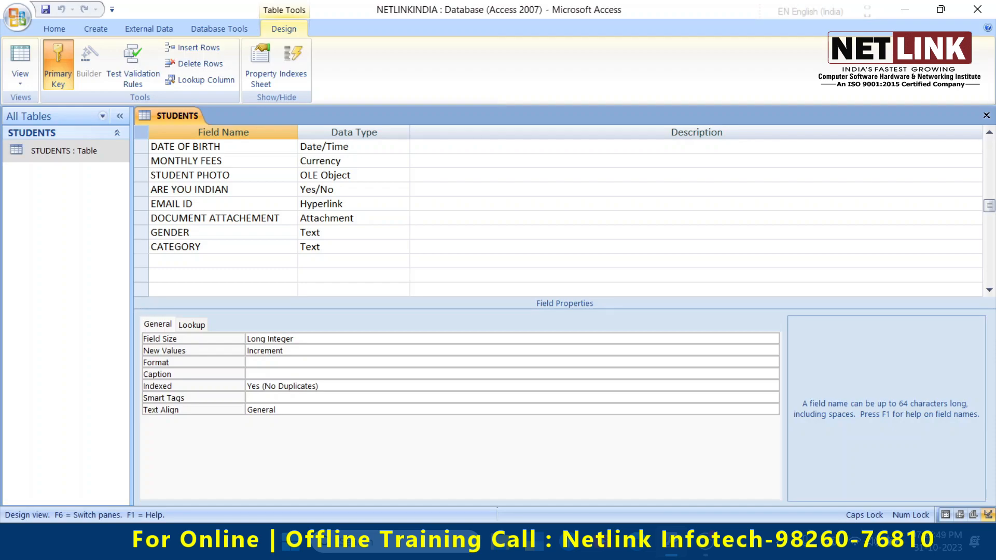
{"action": "left_click", "coordinate": [223, 261]}
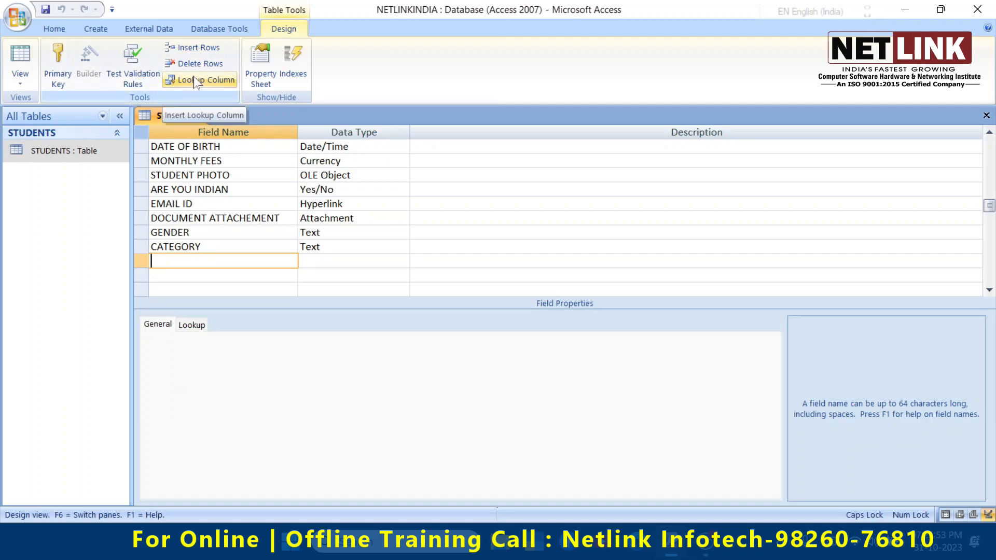
{"action": "scroll", "coordinate": [558, 213], "scroll_direction": "up", "scroll_amount": 2}
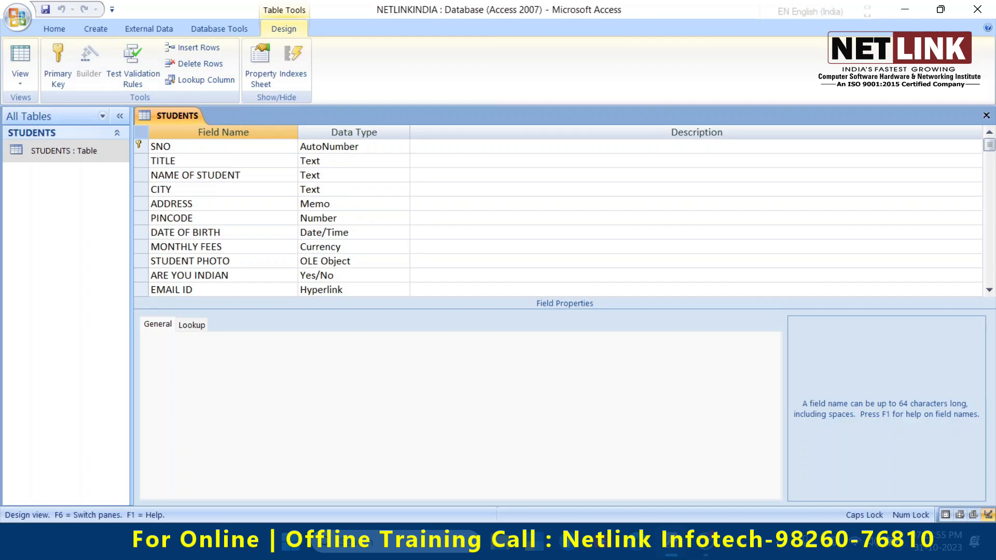
Insert a new row above DATE OF BIRTH and add a Text field named FATHERS NAME in it
{"action": "scroll", "coordinate": [558, 213], "scroll_direction": "down", "scroll_amount": 1}
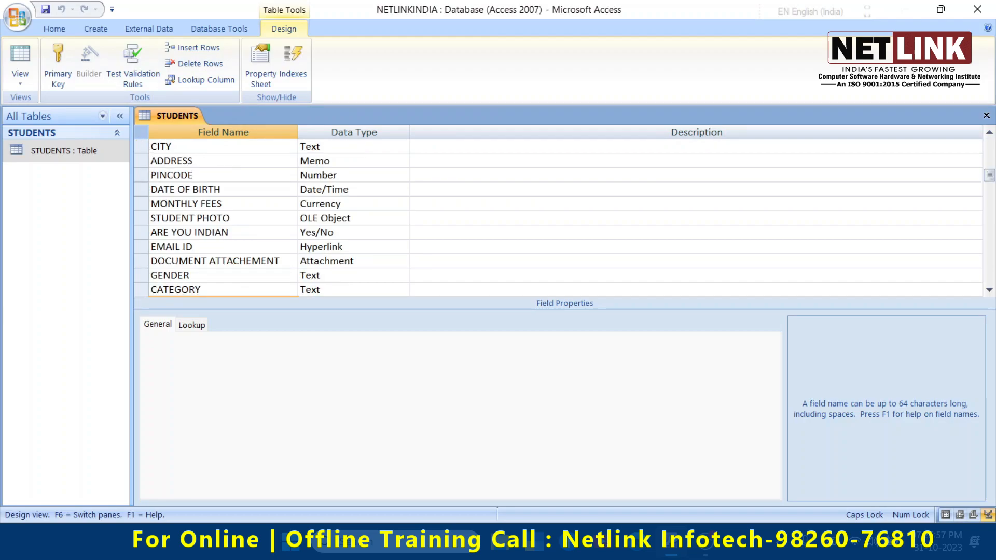
{"action": "left_click", "coordinate": [141, 191]}
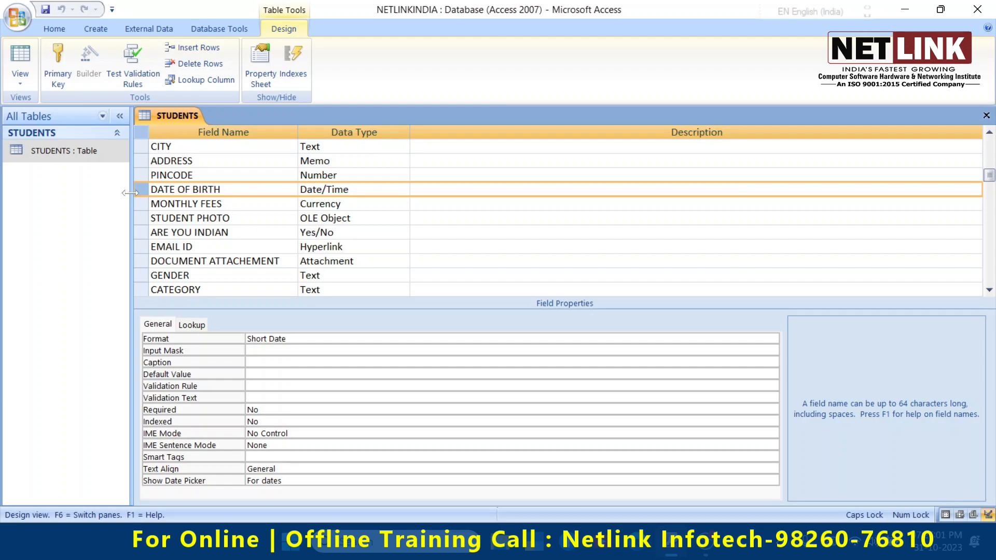
{"action": "right_click", "coordinate": [138, 193]}
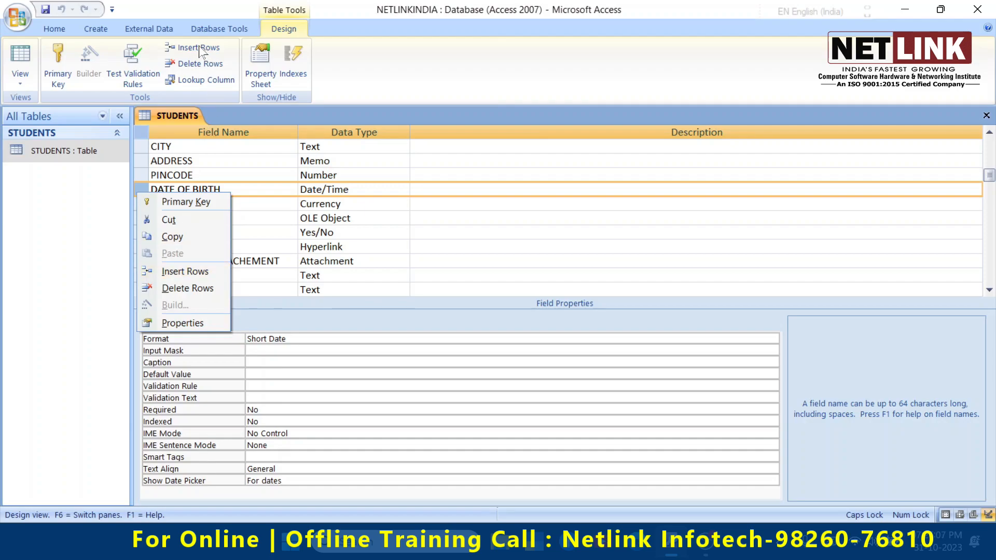
{"action": "left_click", "coordinate": [184, 272]}
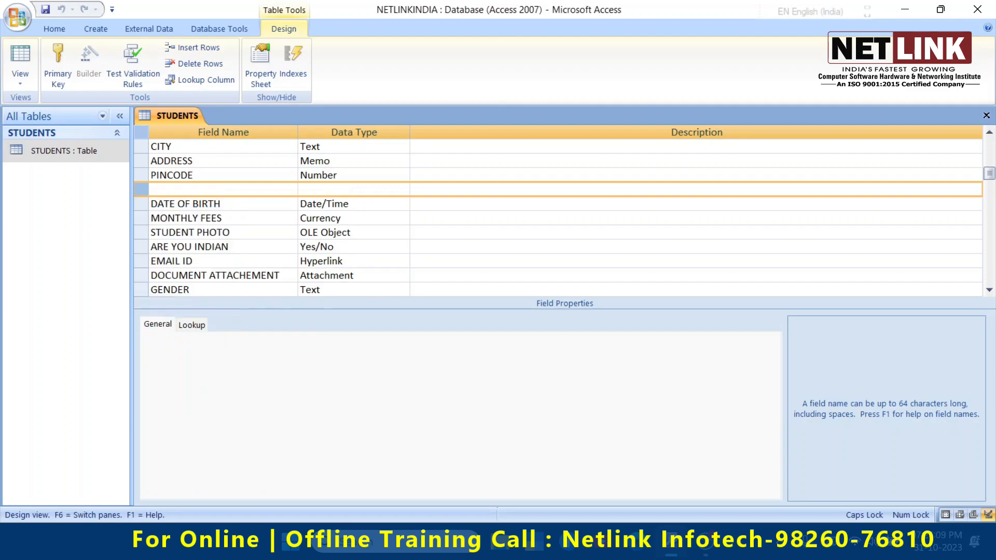
{"action": "left_click", "coordinate": [171, 189]}
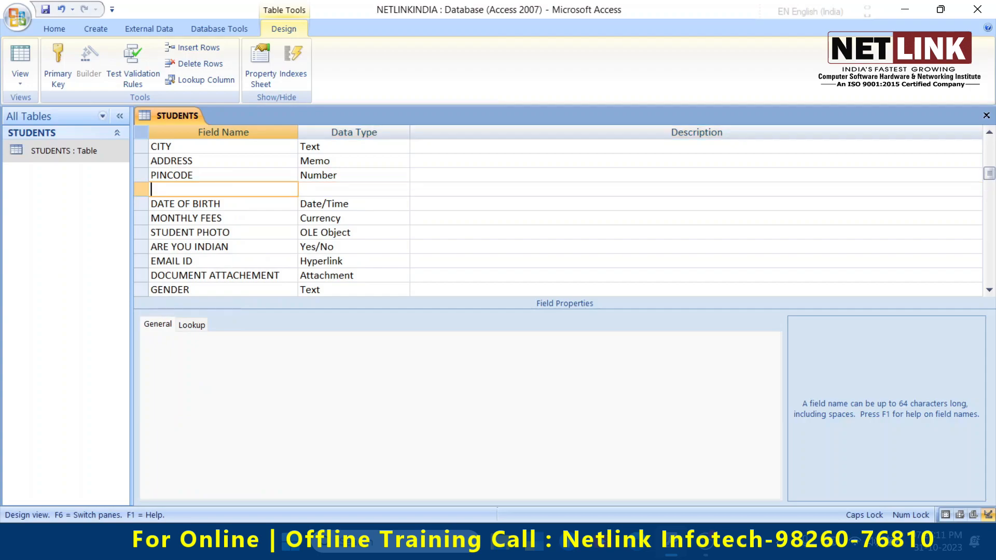
{"action": "type", "text": "FATHERS NAME"}
{"action": "key", "text": "Tab"}
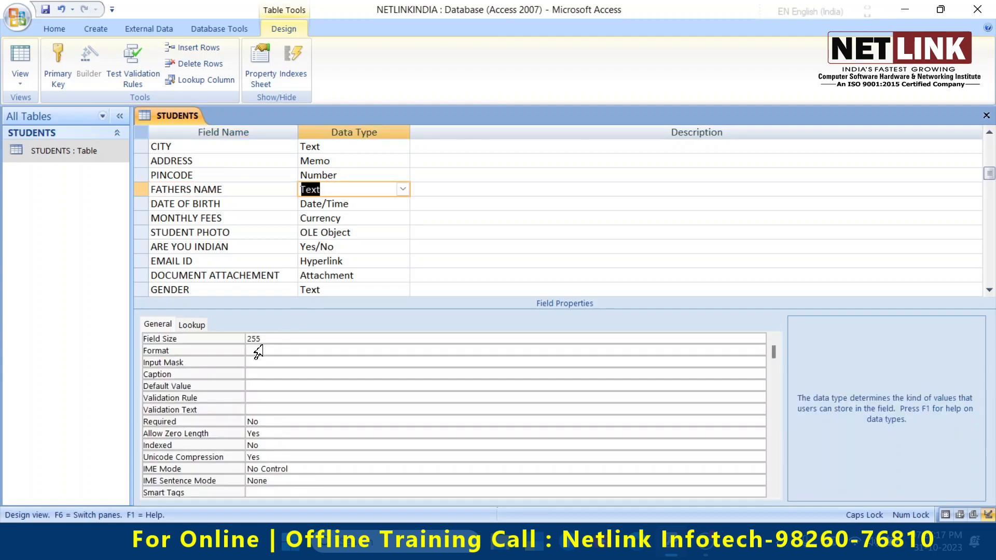
Set the field size of the FATHERS NAME field to 15
{"action": "key", "text": "F6"}
{"action": "key", "text": "BackSpace"}
{"action": "type", "text": "15"}
{"action": "key", "text": "Return"}
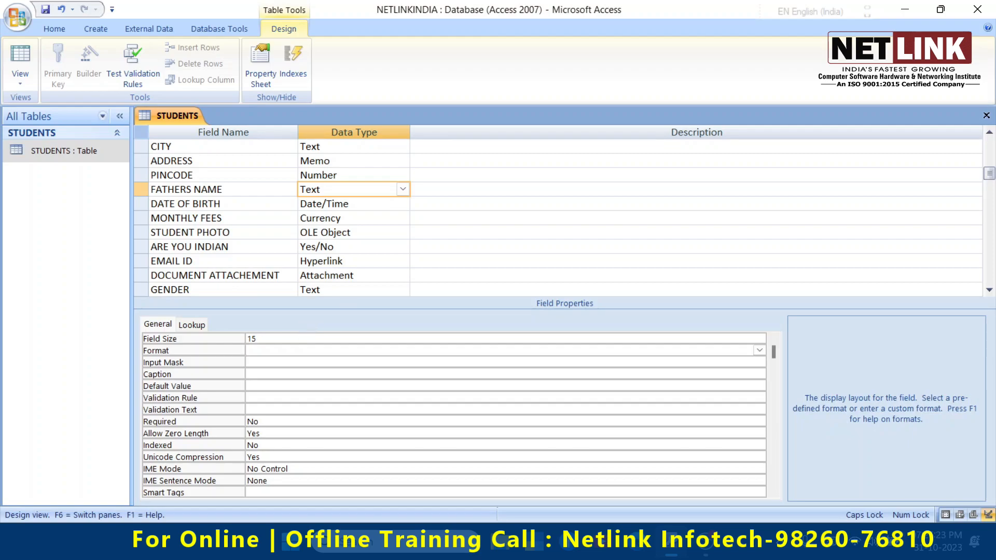
{"action": "left_click", "coordinate": [457, 247]}
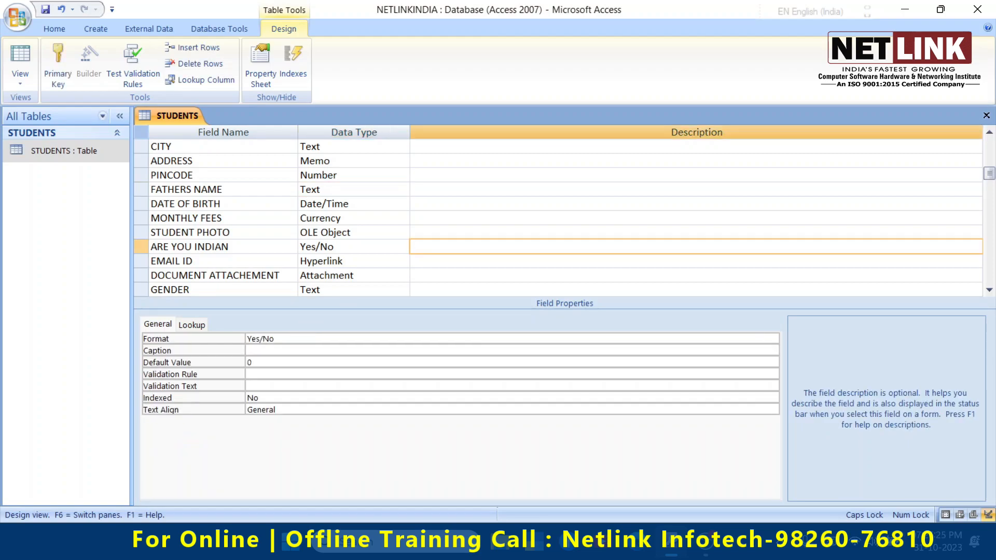
Add a Text field named DISTRICT in the empty row below CATEGORY
{"action": "scroll", "coordinate": [558, 218], "scroll_direction": "down", "scroll_amount": 1}
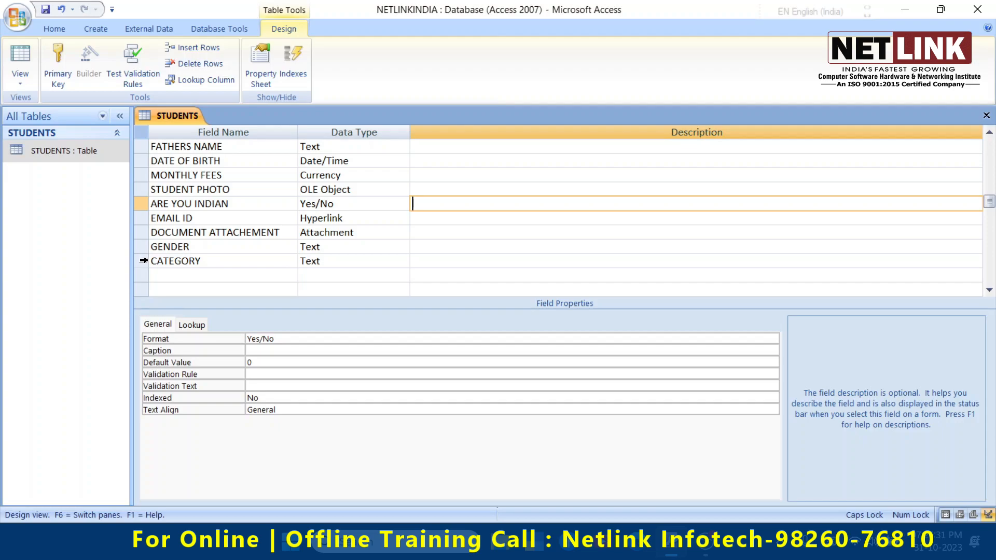
{"action": "left_click", "coordinate": [184, 276]}
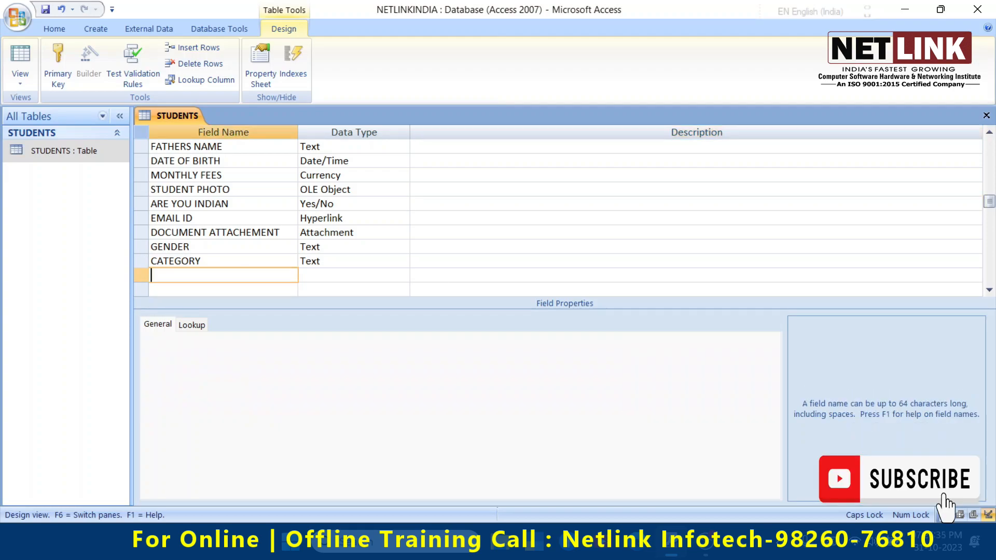
{"action": "type", "text": "DISTRICT"}
{"action": "key", "text": "Tab"}
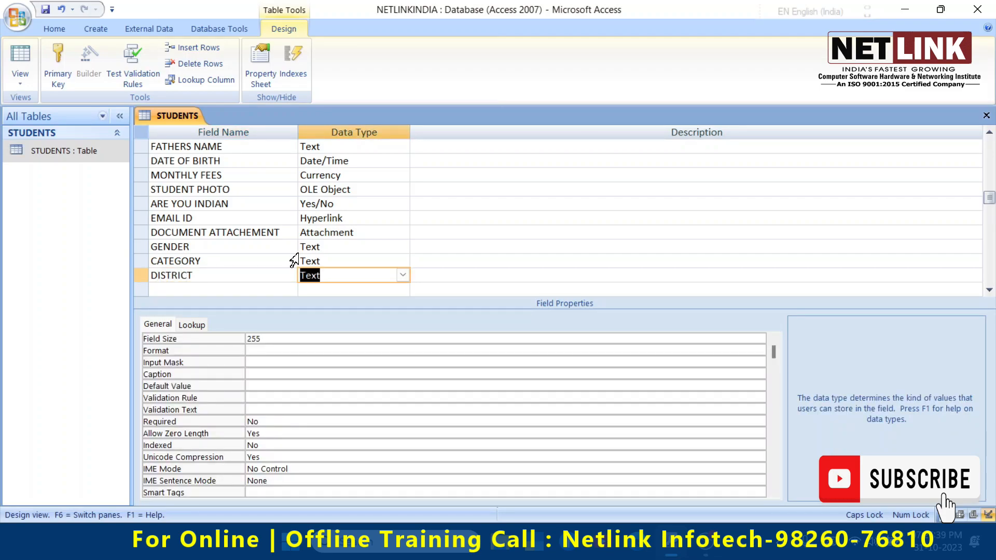